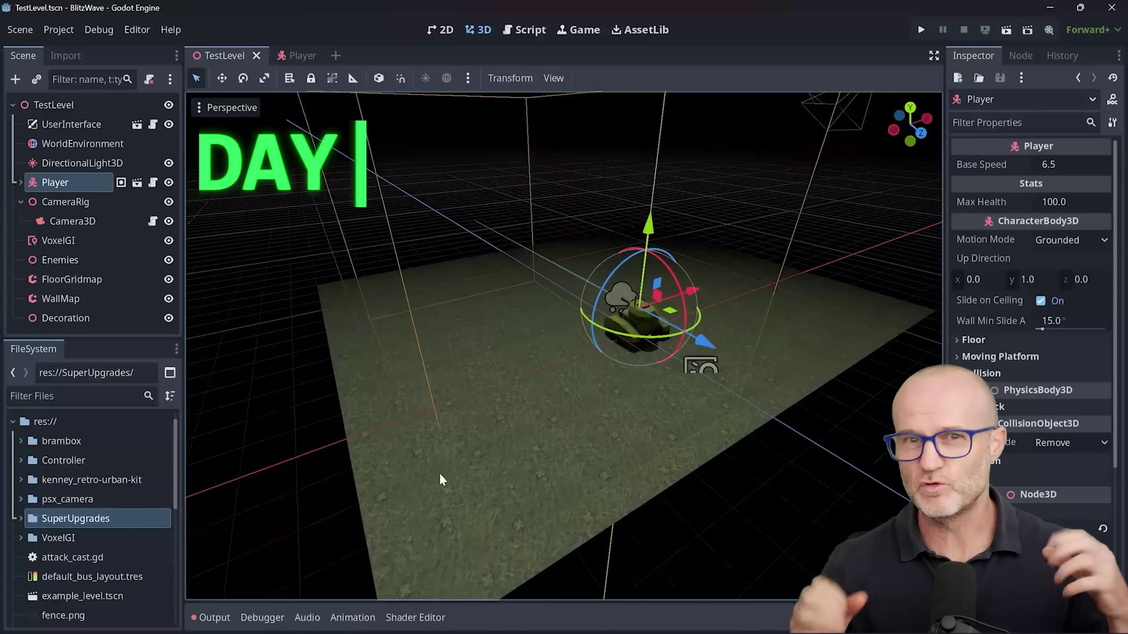
left_click(393, 497)
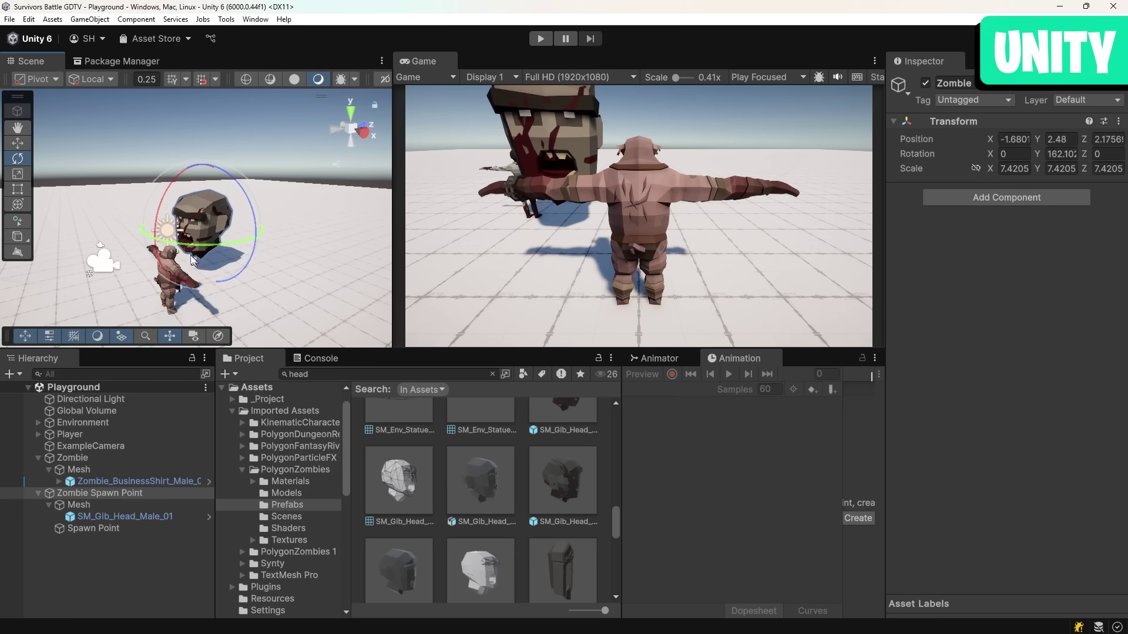
left_click_drag(202, 234, 213, 231)
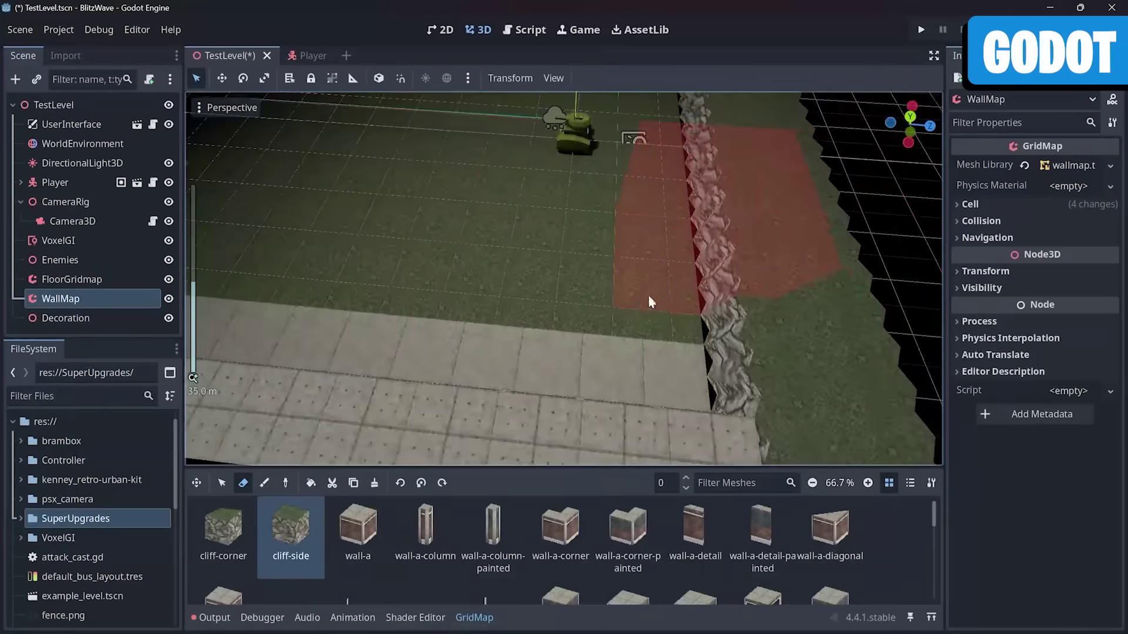
In Godot, pick the wall-a mesh for WallMap and the grass tile for FloorGridmap.
middle_click_drag(649, 301, 656, 343)
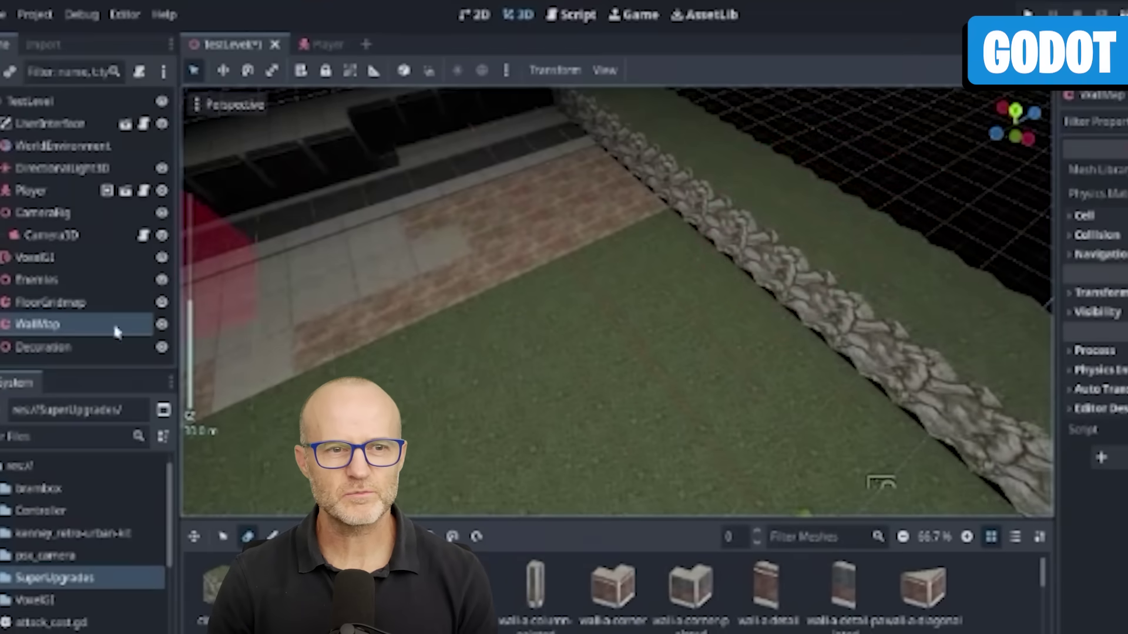
middle_click_drag(806, 315, 597, 334)
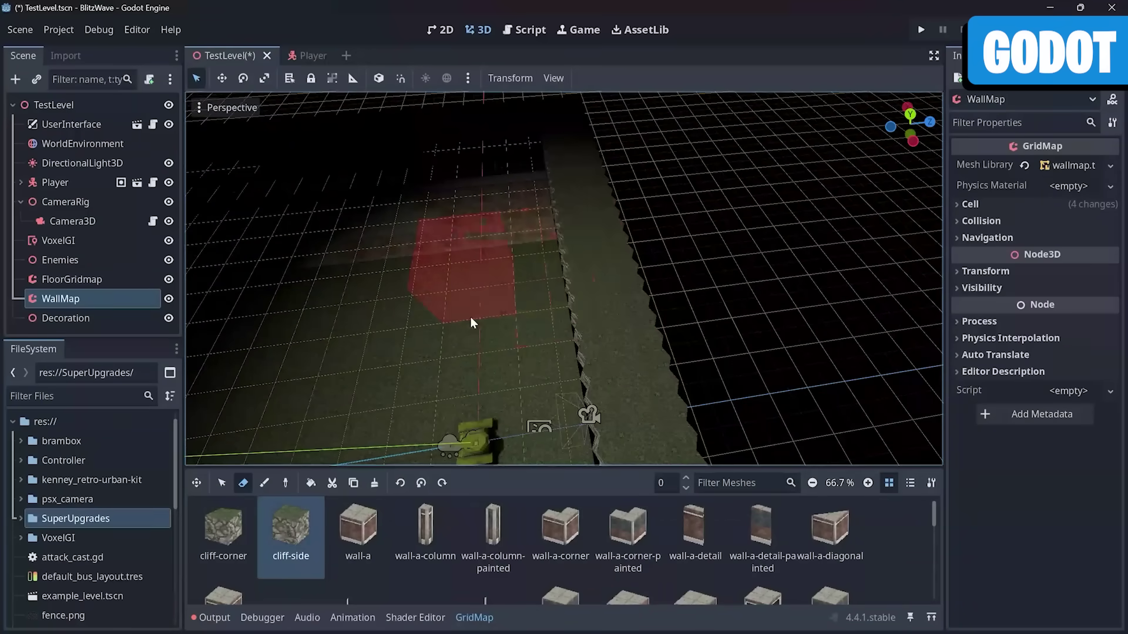
left_click(358, 531)
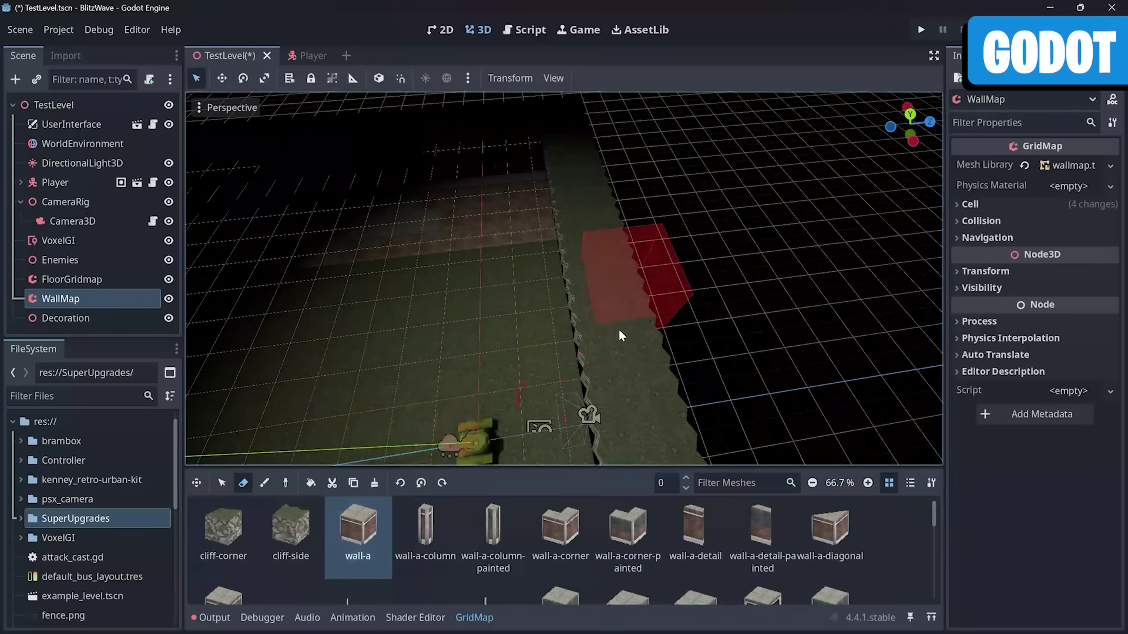
left_click(146, 280)
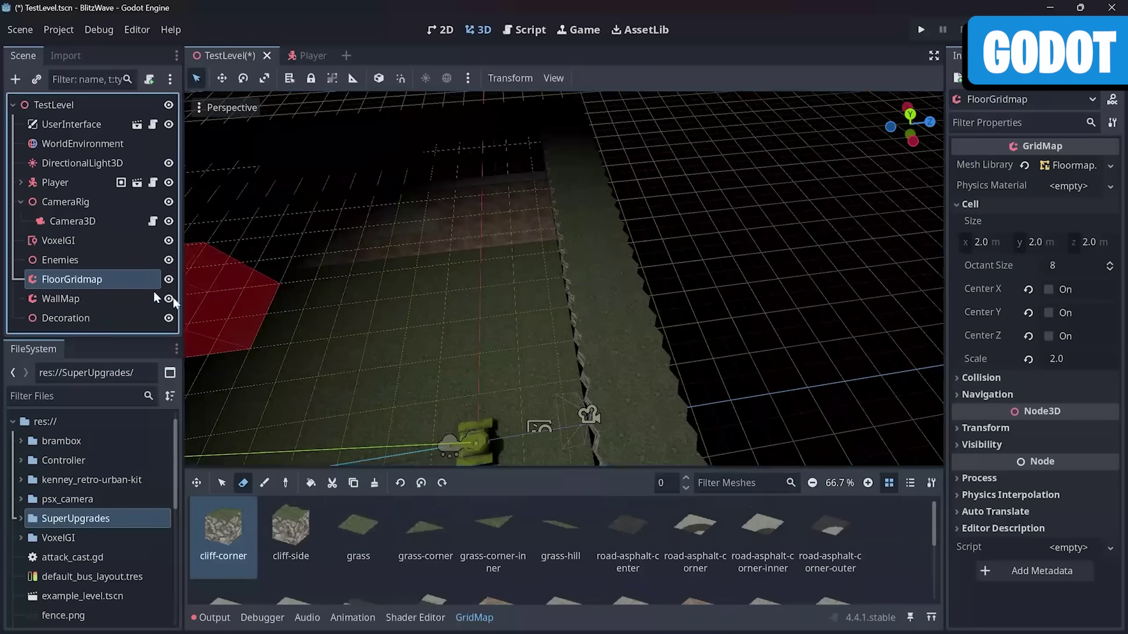
left_click(355, 530)
middle_click_drag(602, 361, 648, 322)
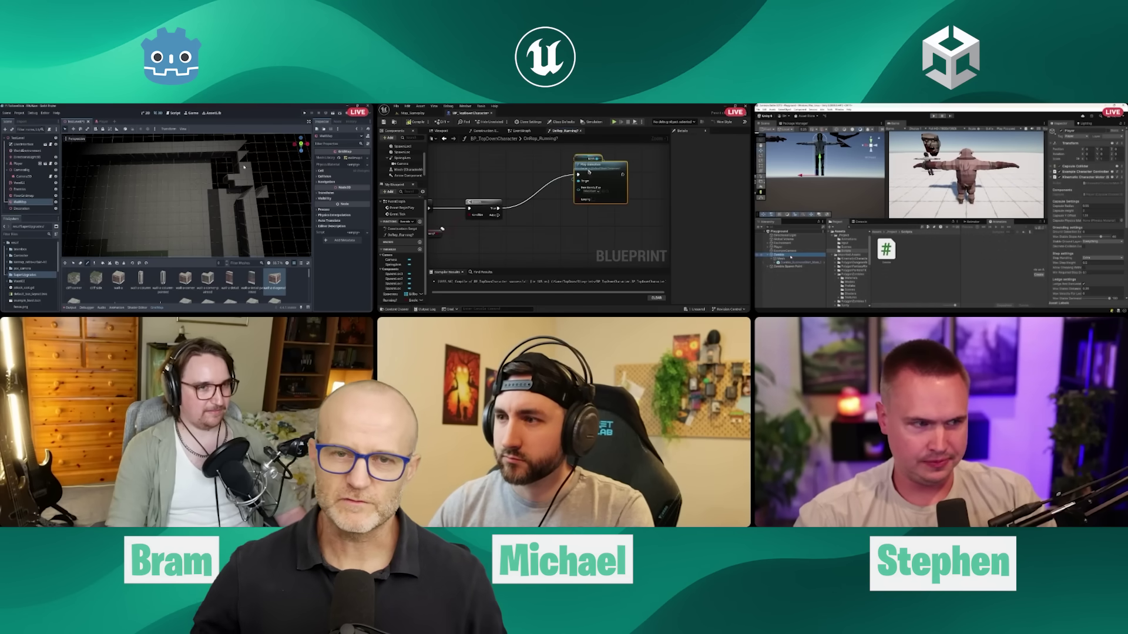
In Unreal, paste a second Play Animation node for the Branch's False output and choose an animation for the True branch's node.
key("ctrl+v")
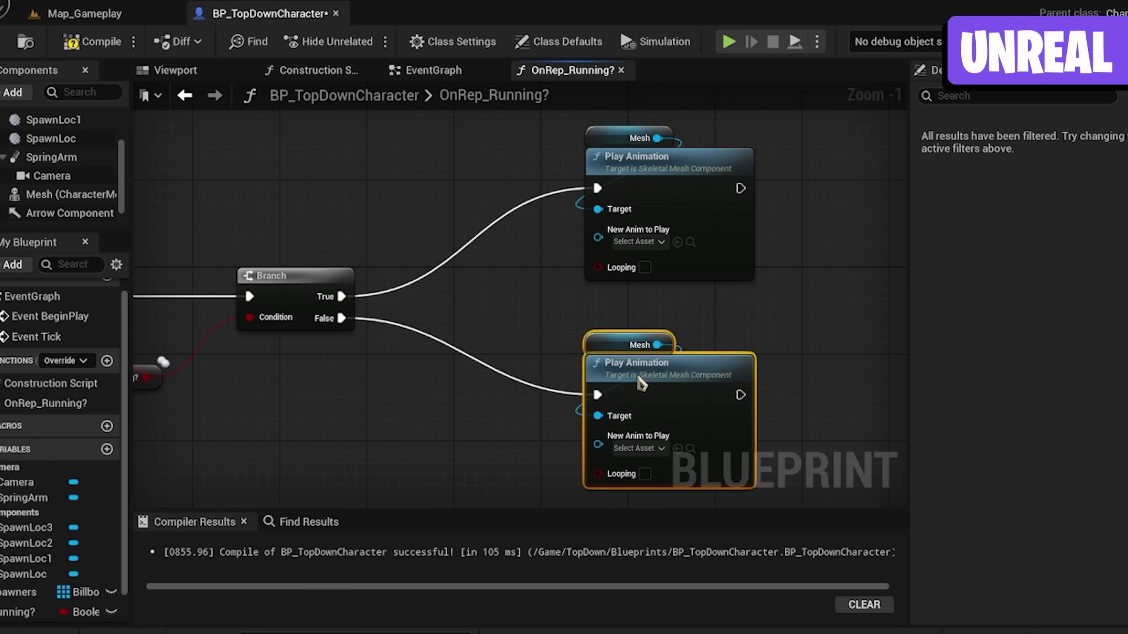
right_click_drag(640, 383, 652, 273)
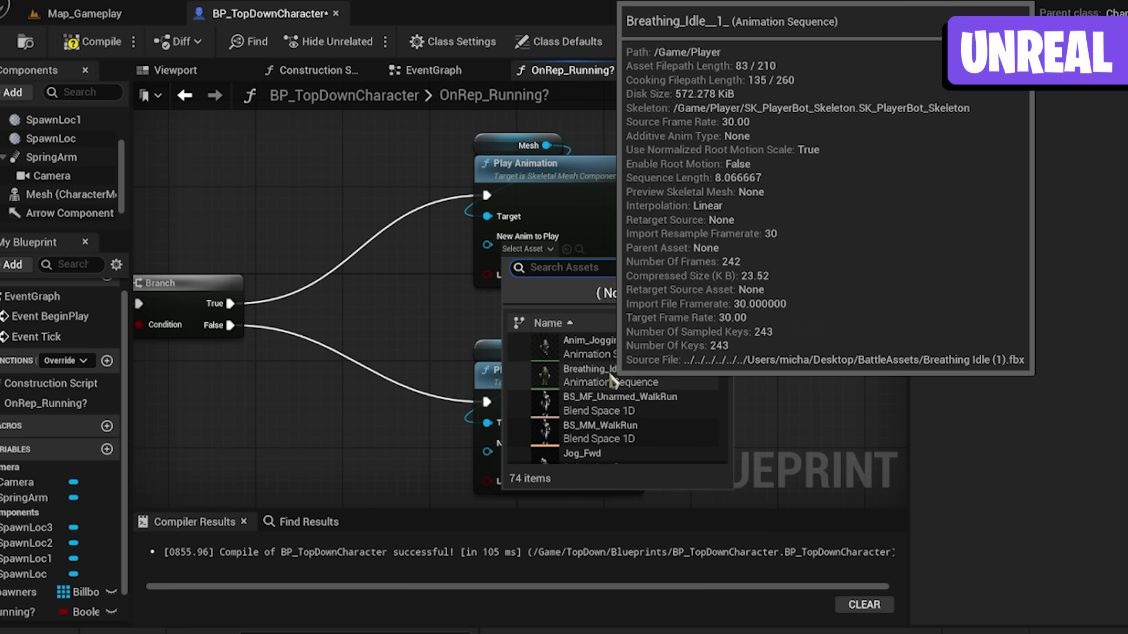
left_click(588, 327)
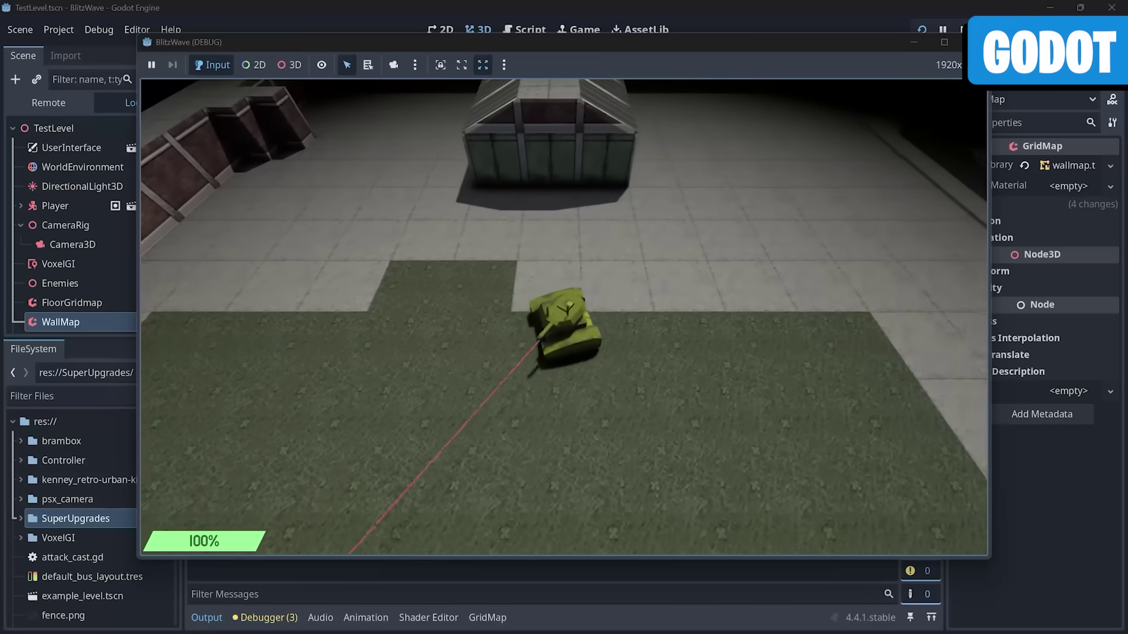
In Godot, test-drive the tank forward through the running level and stop the game.
key("w")
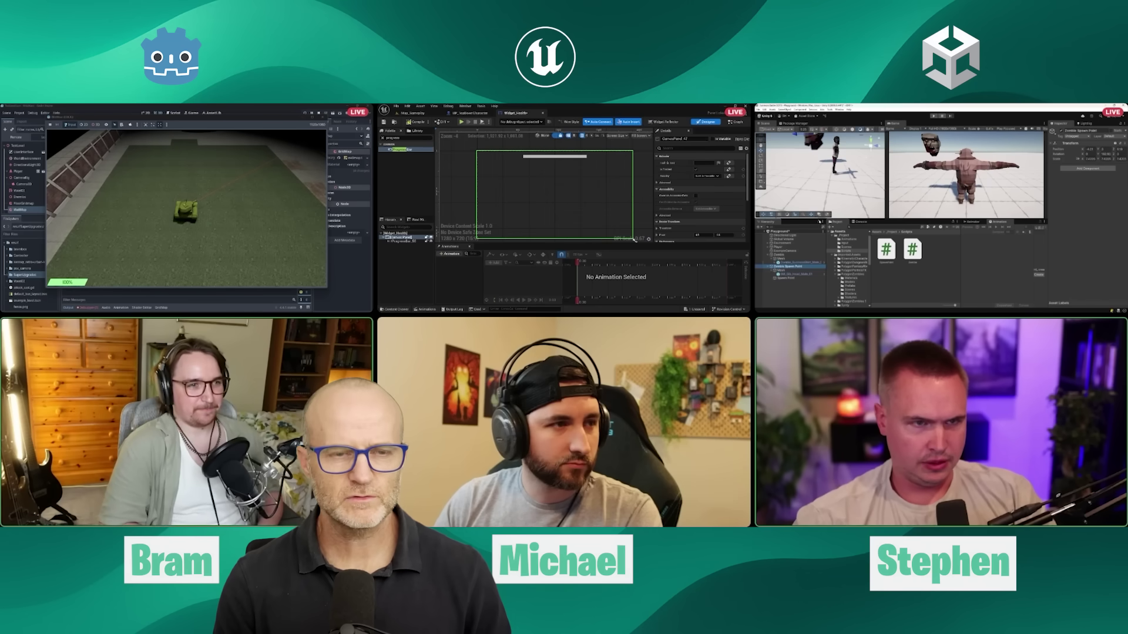
key("Escape")
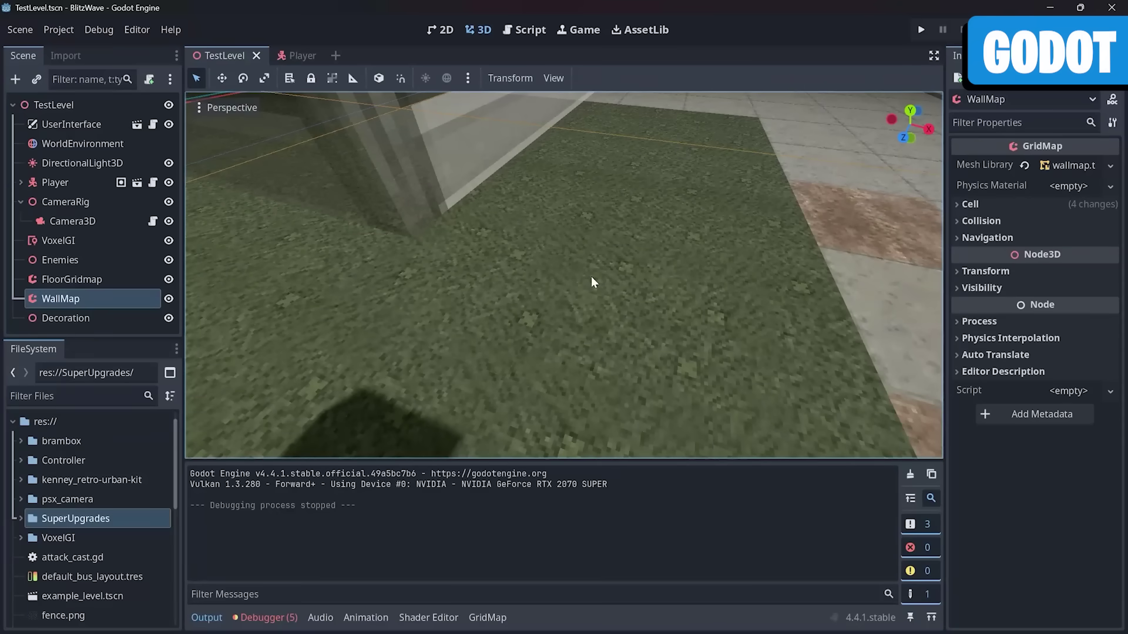
scroll(591, 276, "down", 10)
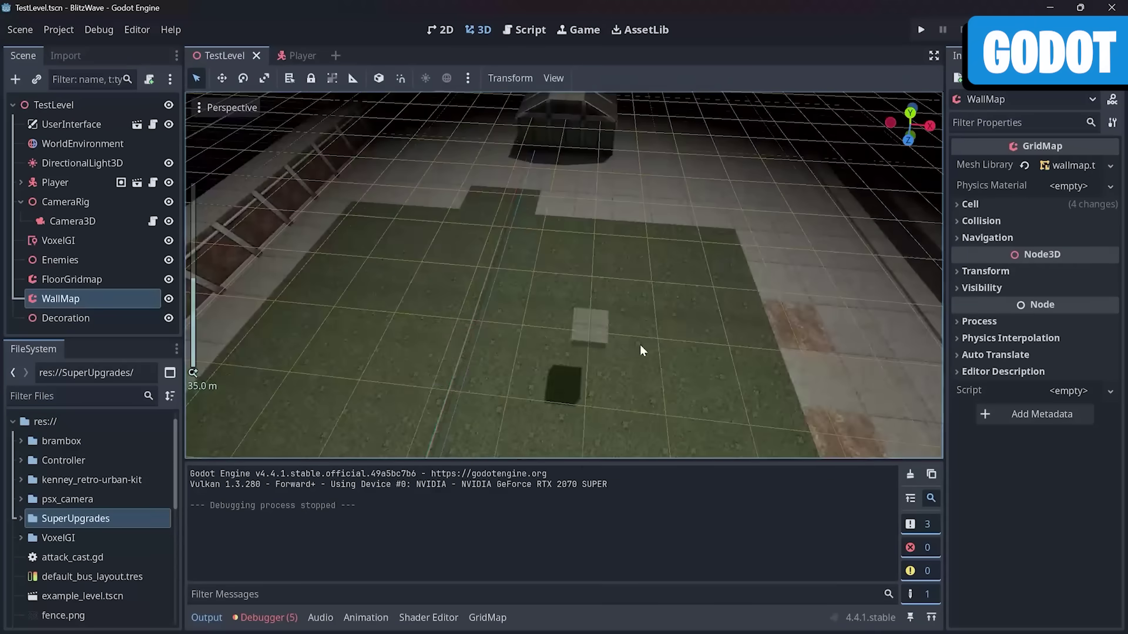
scroll(471, 353, "down", 2)
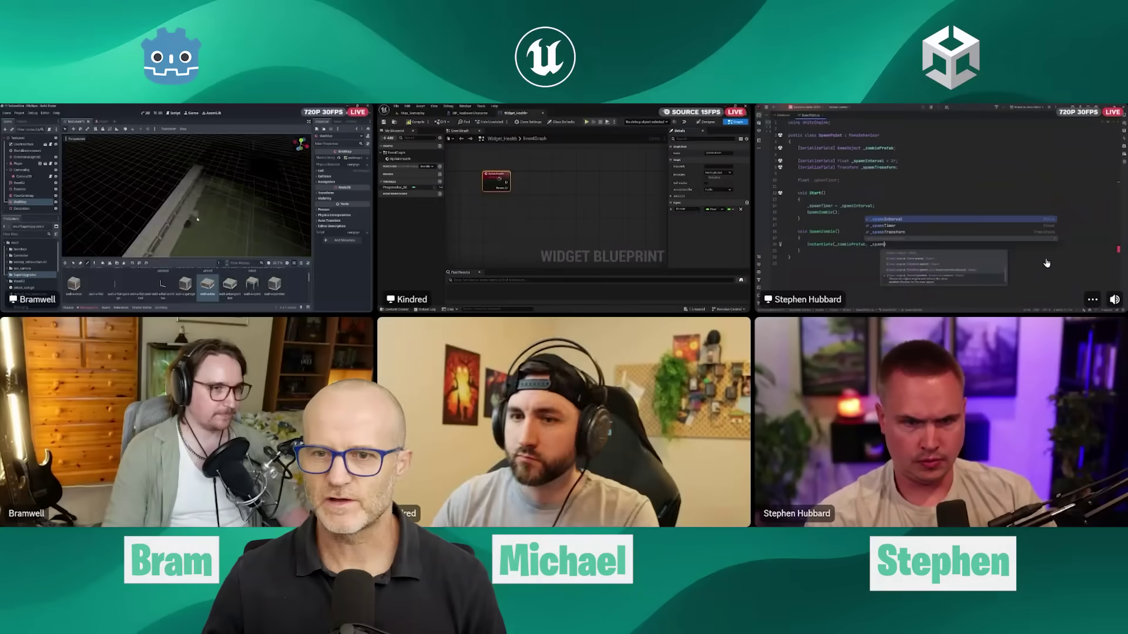
In the SpawnPoint script, continue the zombie Instantiate call with _spawnTransform and member access as its second argument.
key("Down")
key("Down")
key("Up")
key("Escape")
type("Transform.")
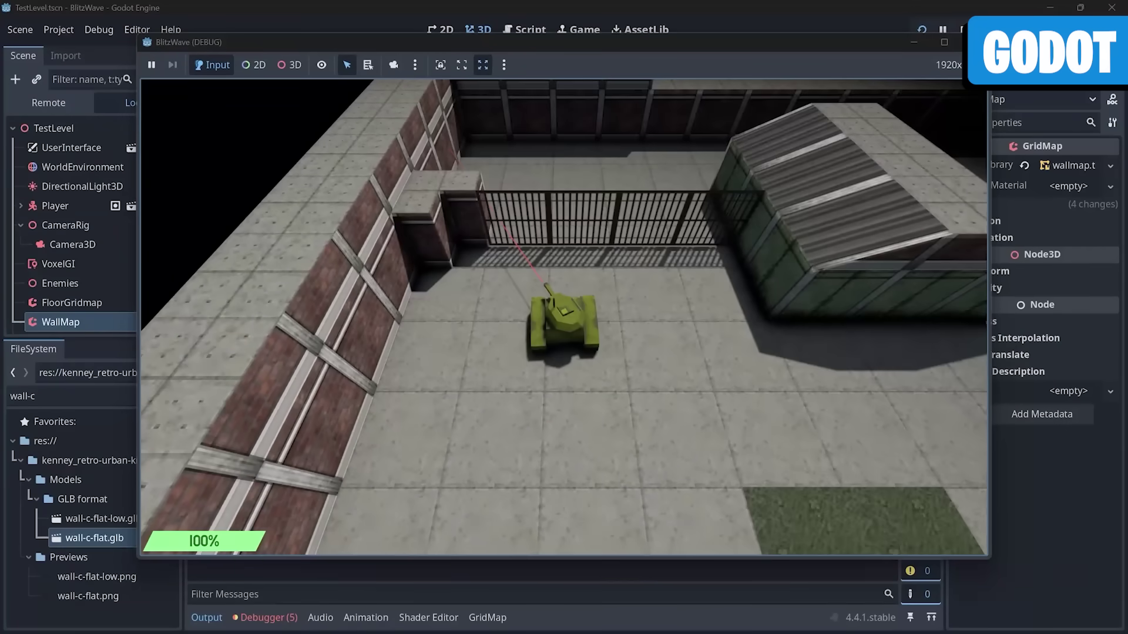
Stop the running test of the tank level in Godot.
key("Escape")
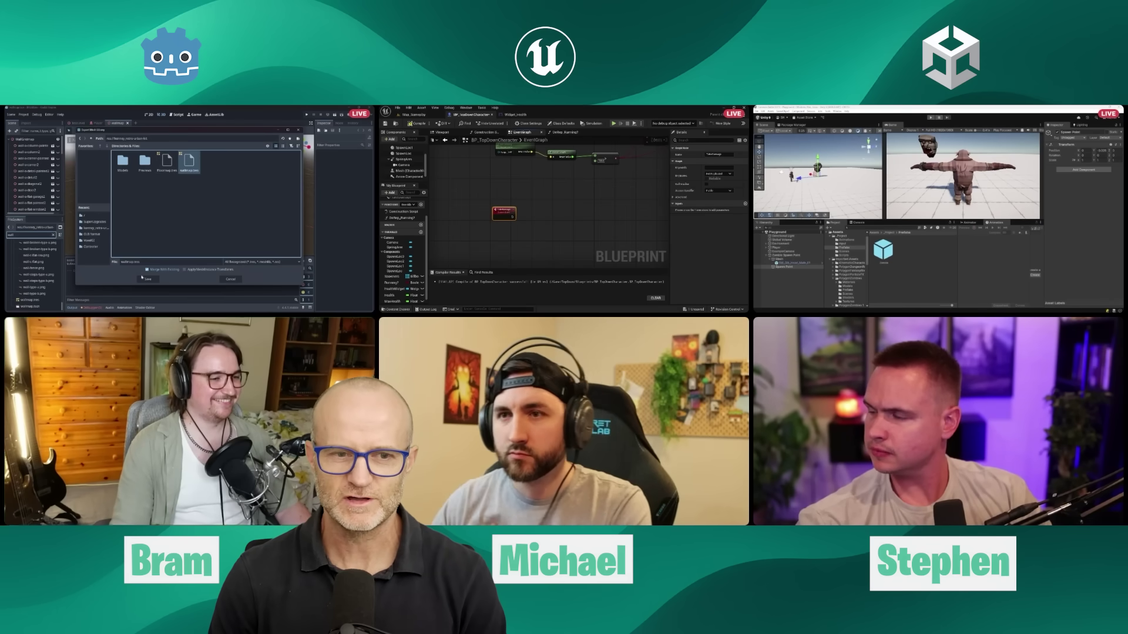
left_click(171, 215)
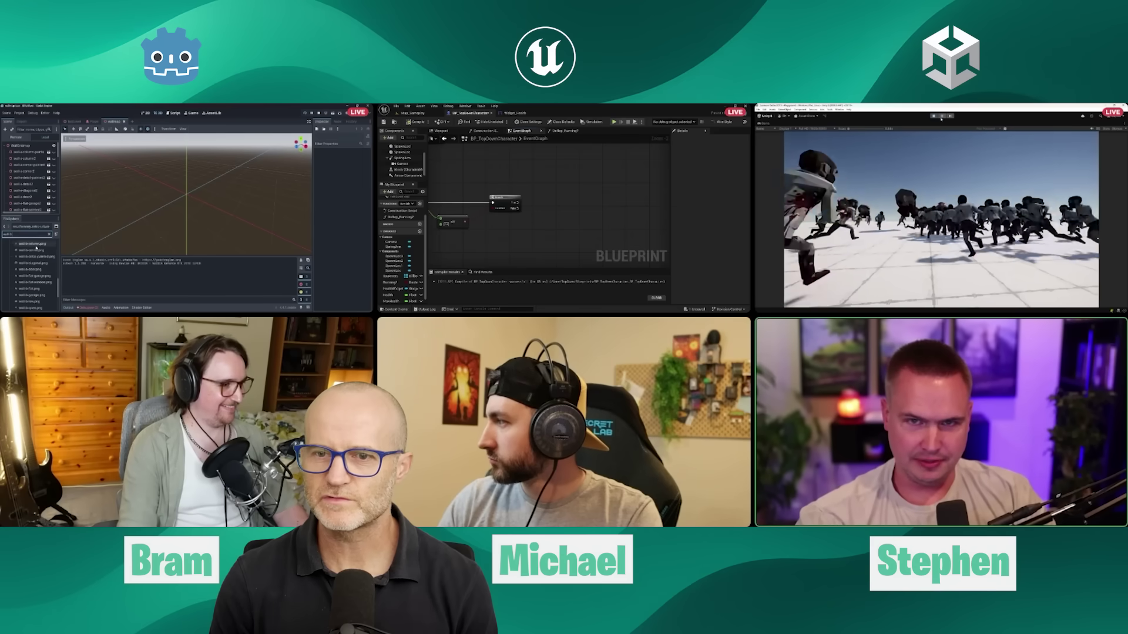
scroll(41, 276, "down", 1)
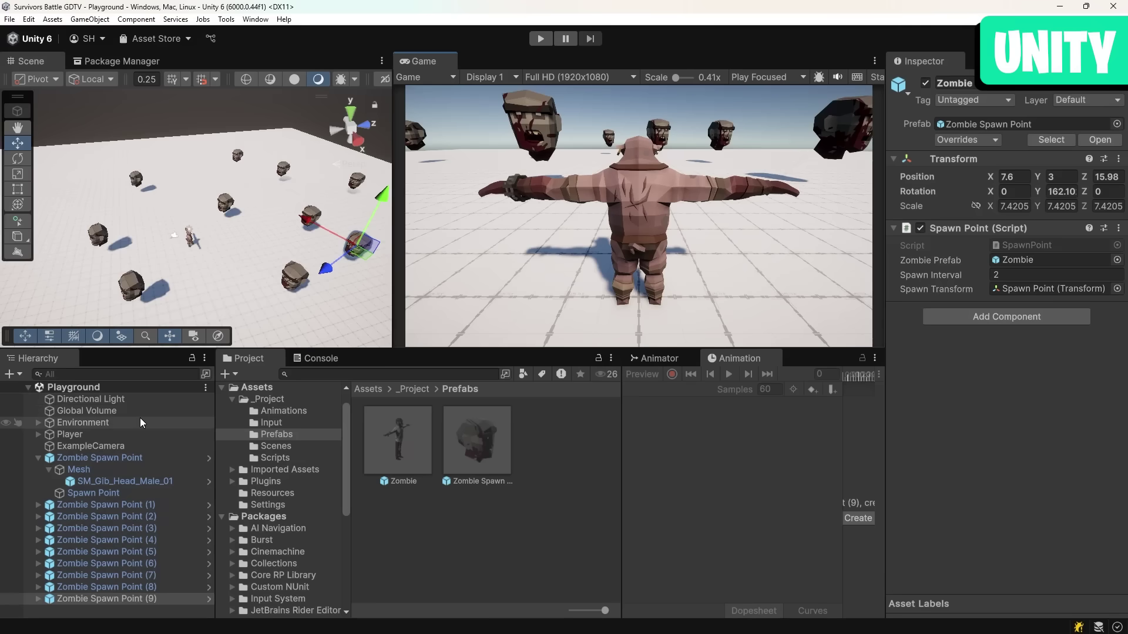
In Unity, open the Zombie prefab and examine the character variants under its business-shirt mesh, including Zombie_Patient_Female_01.
left_click(415, 447)
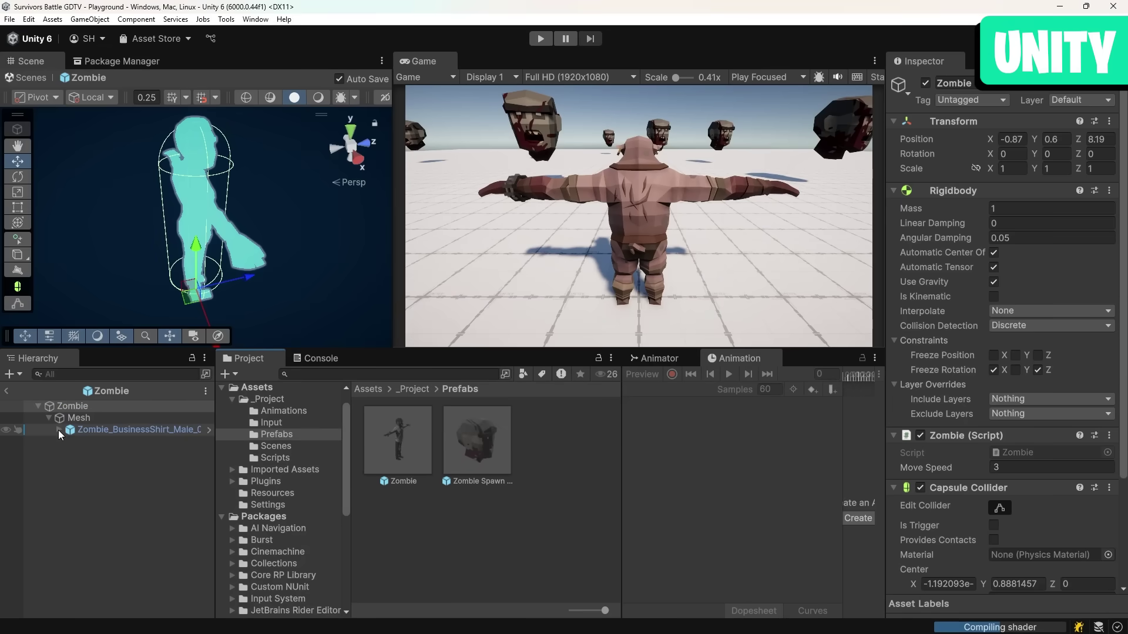
left_click(59, 430)
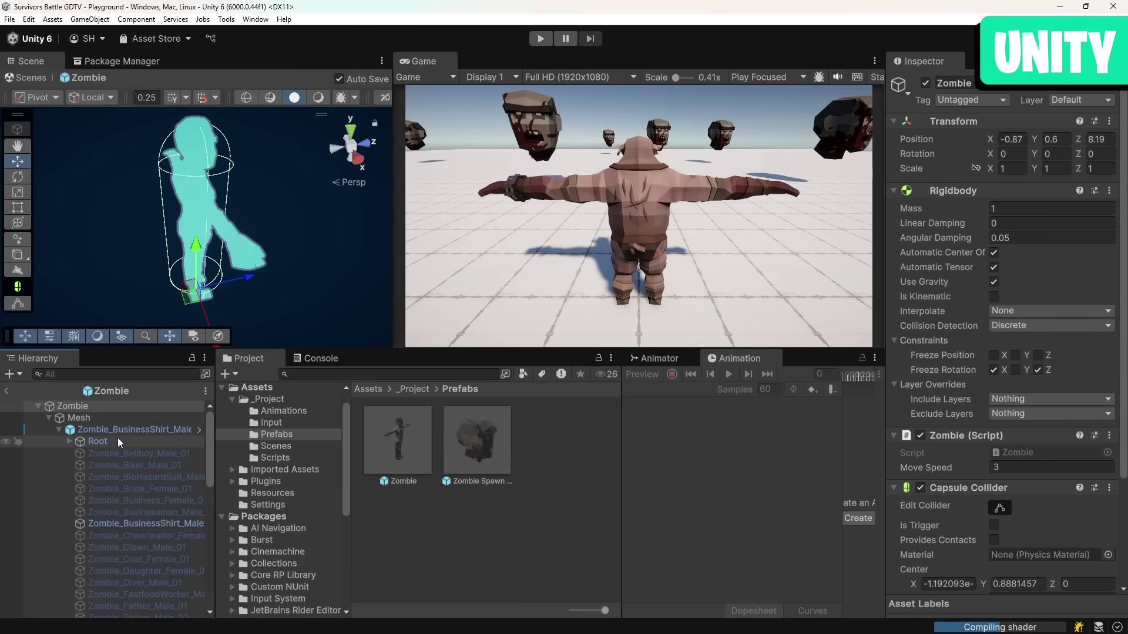
scroll(133, 451, "down", 10)
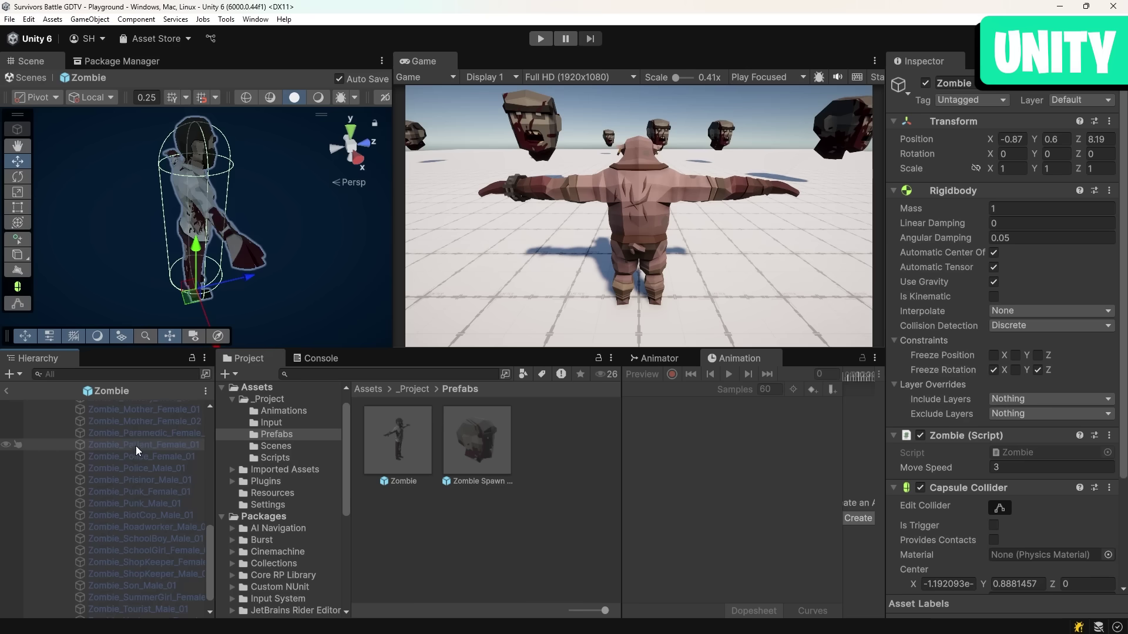
left_click(126, 446)
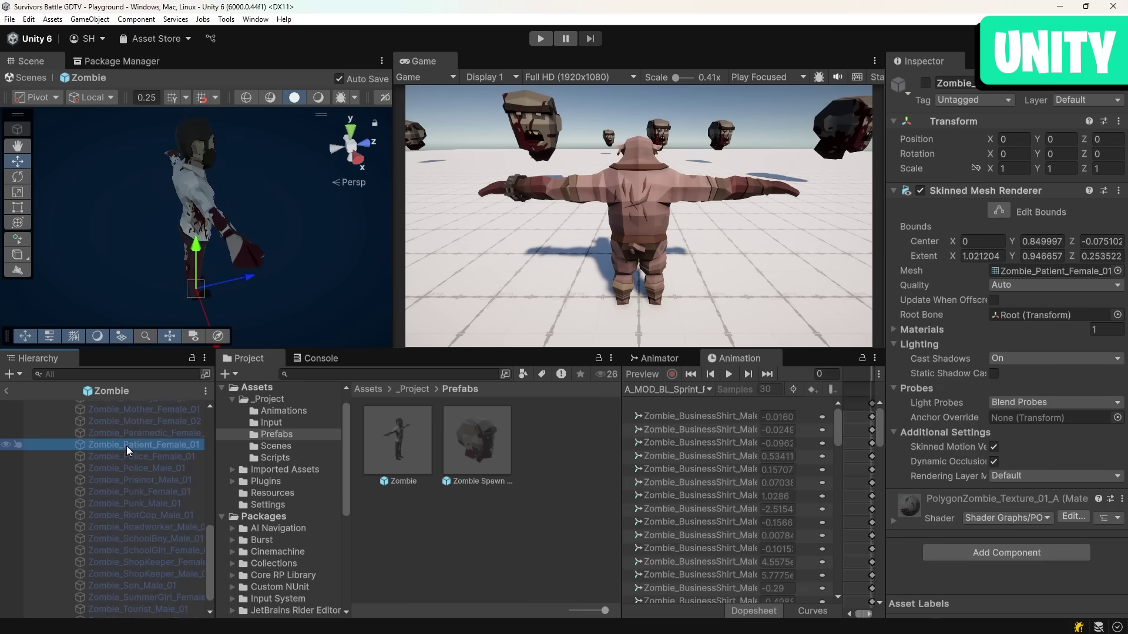
scroll(128, 445, "up", 8)
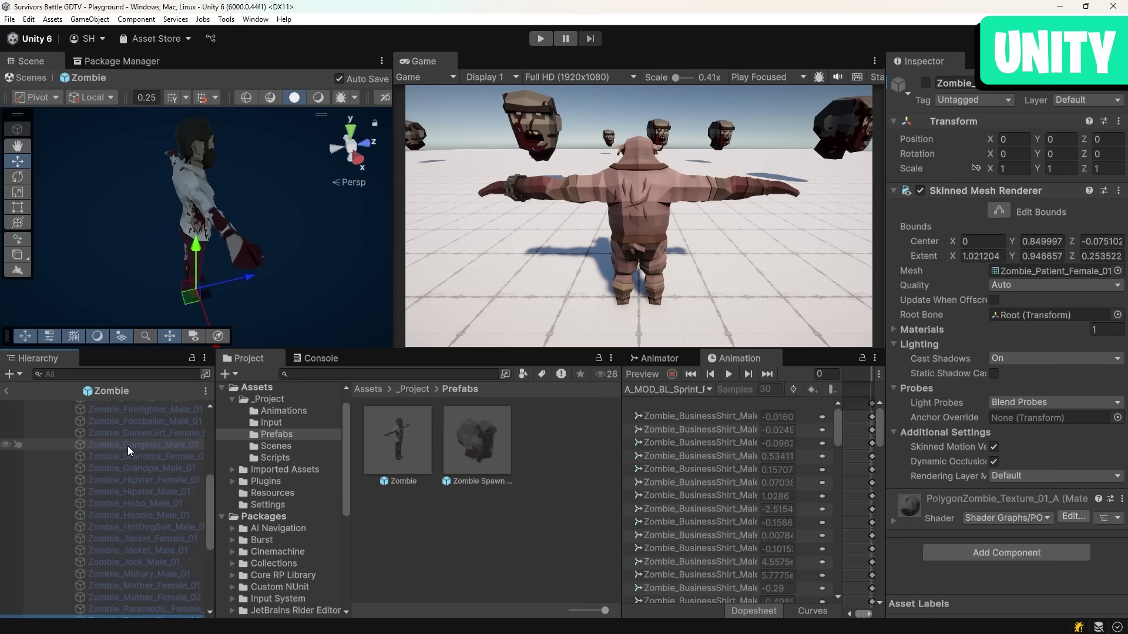
scroll(140, 440, "up", 4)
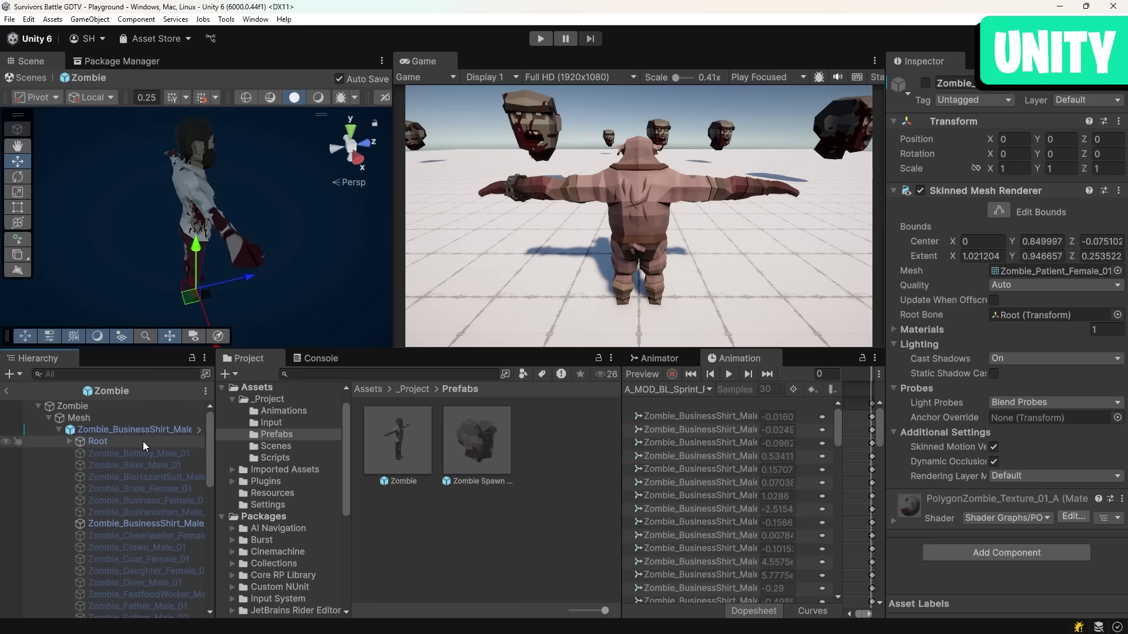
scroll(143, 443, "down", 6)
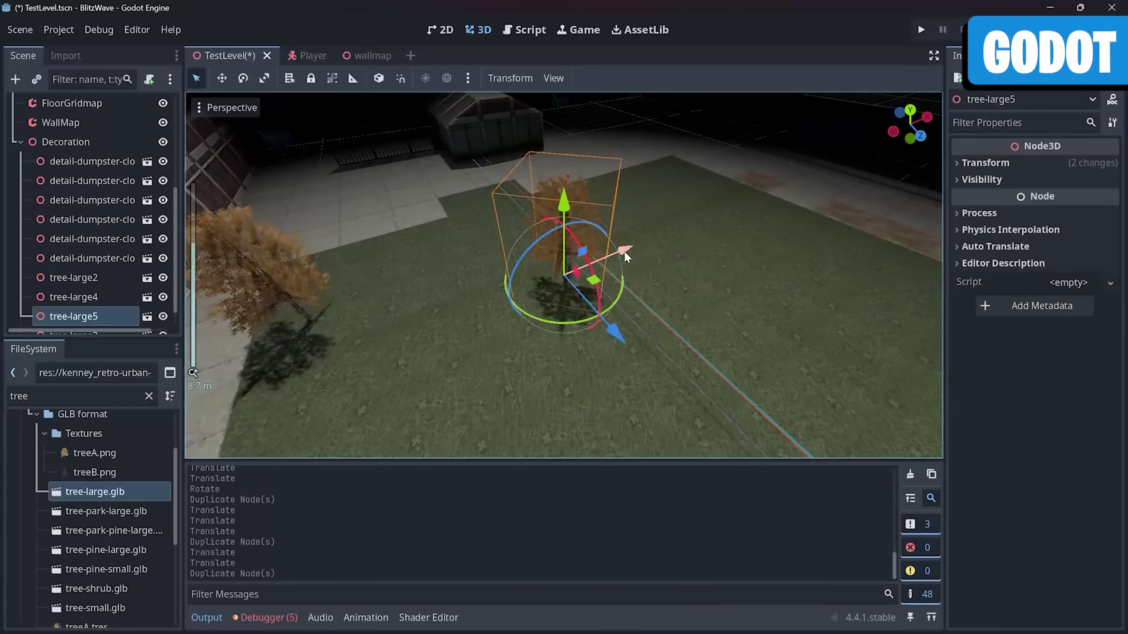
In Godot, move tree-large5 along its X axis, then duplicate it and place the copy elsewhere on the grass.
left_click_drag(624, 252, 811, 221)
key("ctrl+d")
middle_click_drag(809, 198, 667, 294)
left_click_drag(667, 294, 309, 221)
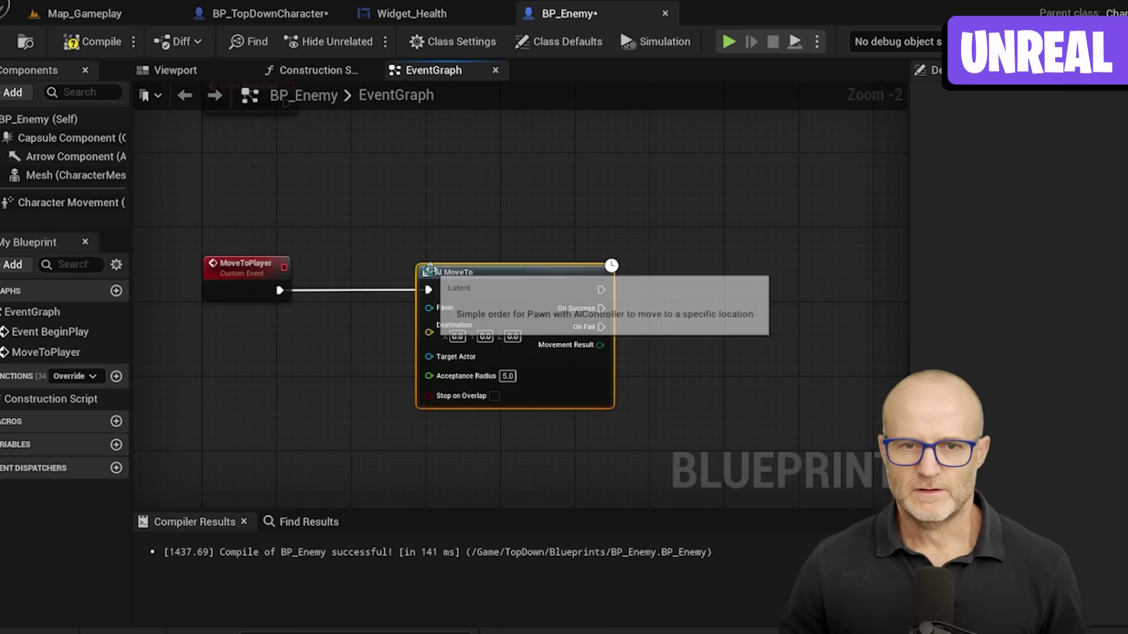
In Unreal's BP_Enemy event graph, move the AI MoveTo node farther away from the MoveToPlayer event.
right_click_drag(428, 276, 374, 238)
left_click_drag(374, 239, 479, 238)
right_click_drag(479, 239, 550, 238)
Connect a Self reference to the Pawn input of the AI MoveTo node.
left_click_drag(71, 175, 558, 279)
left_click_drag(470, 310, 548, 269)
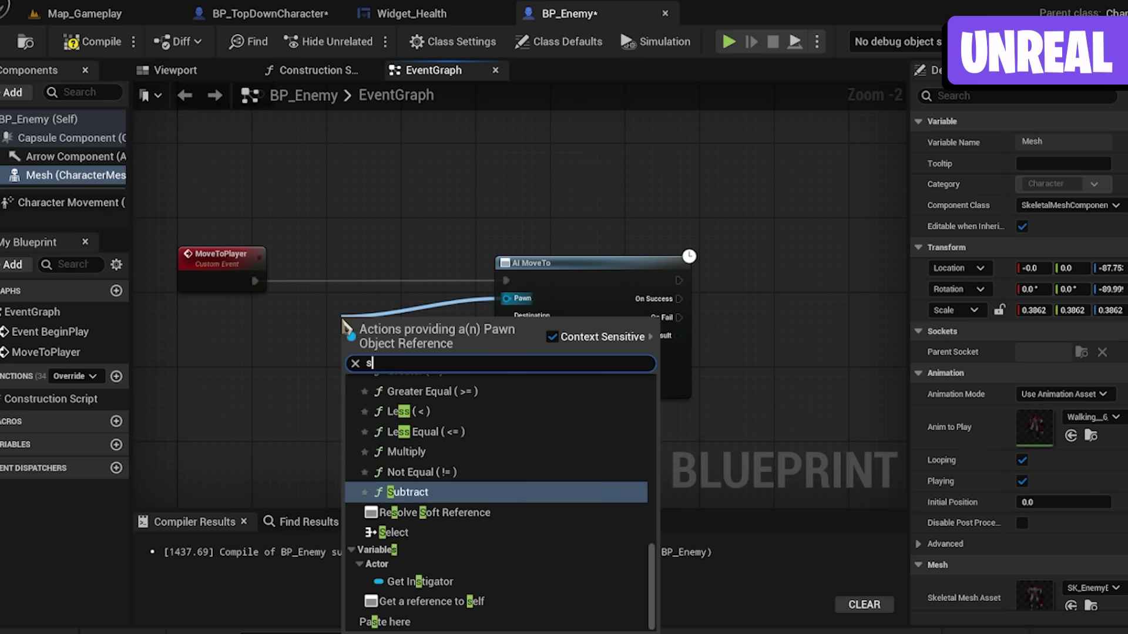
type("lf")
key("Return")
right_click_drag(405, 382, 464, 242)
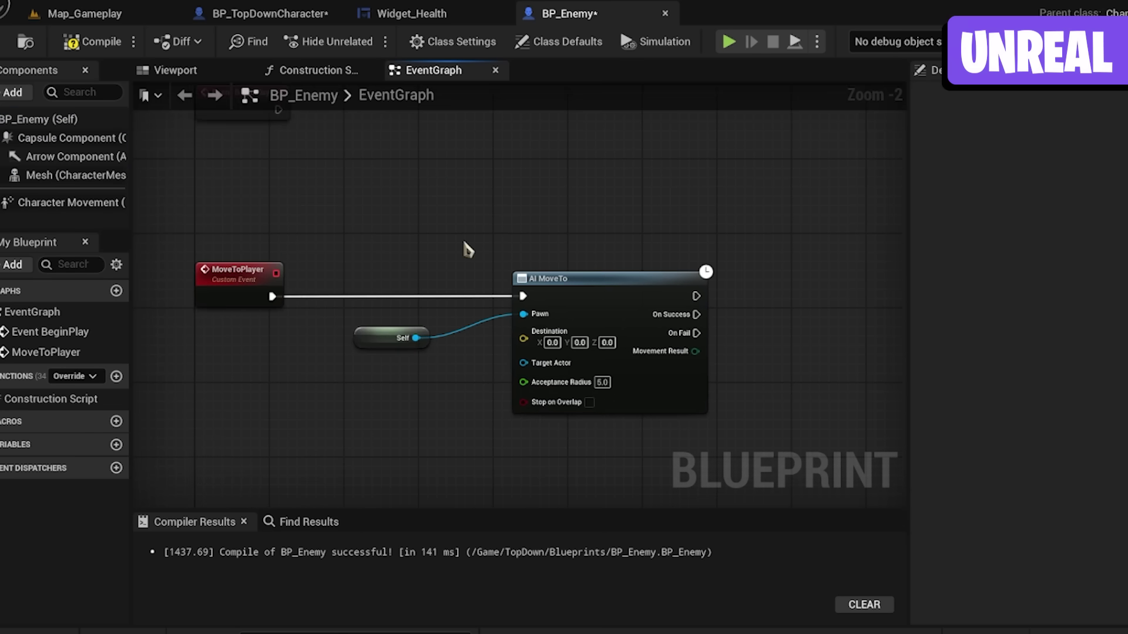
right_click_drag(476, 236, 490, 204)
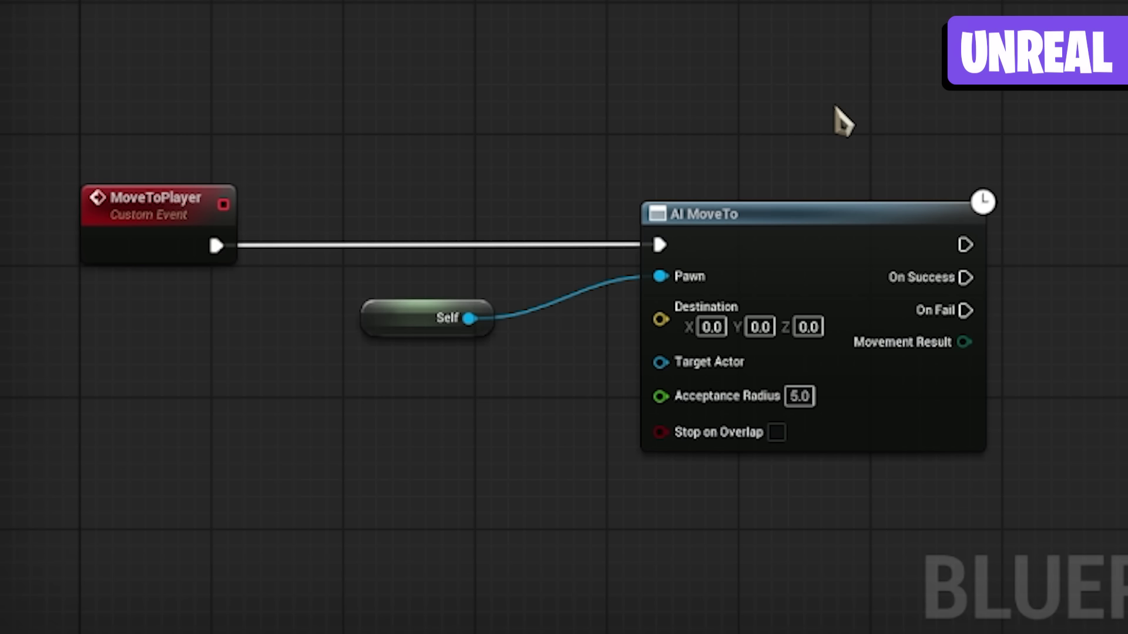
right_click_drag(625, 208, 621, 197)
right_click_drag(830, 99, 397, 144)
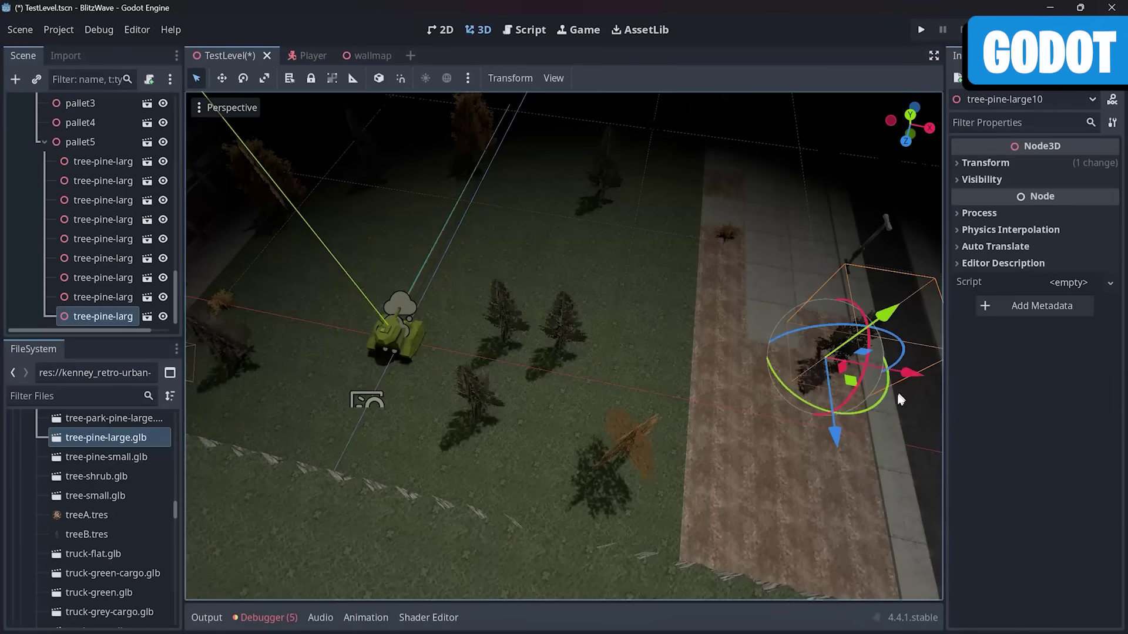
In Godot, duplicate tree-pine-large10 and move the copy beside the paved strip.
key("ctrl+d")
left_click_drag(896, 390, 918, 442)
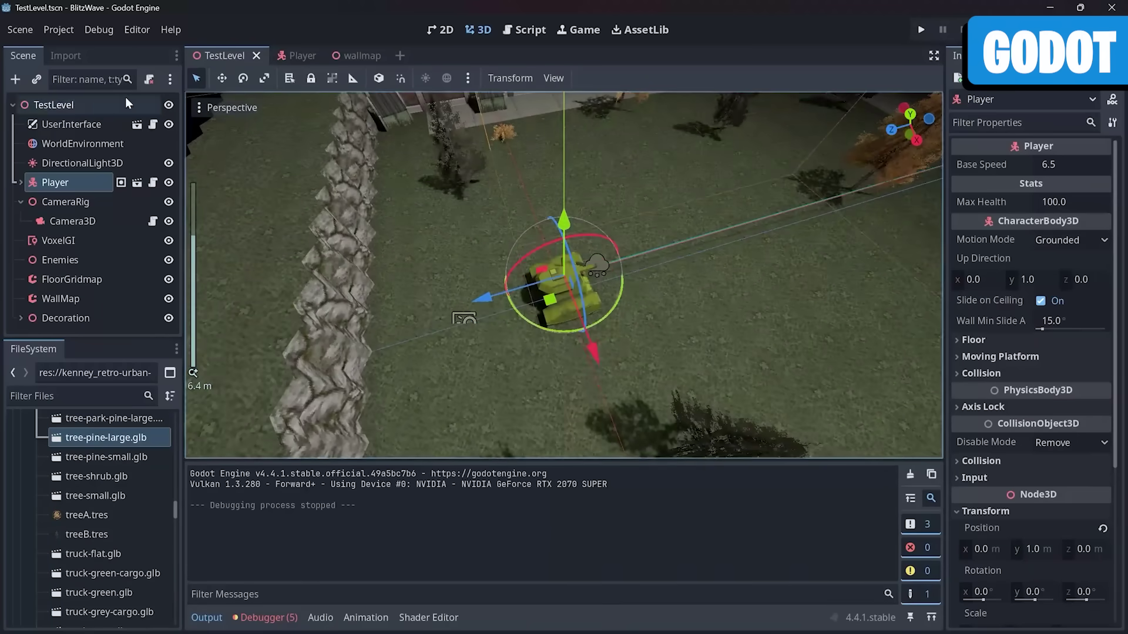
Select the TestLevel root node in the scene.
left_click(97, 107)
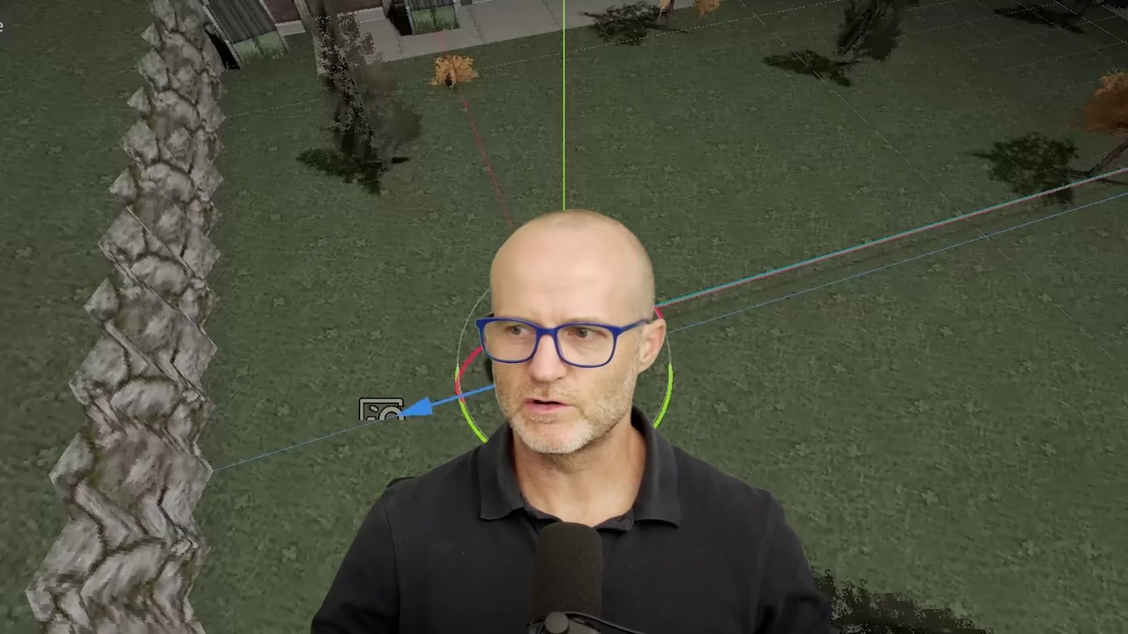
middle_click_drag(517, 282, 528, 304)
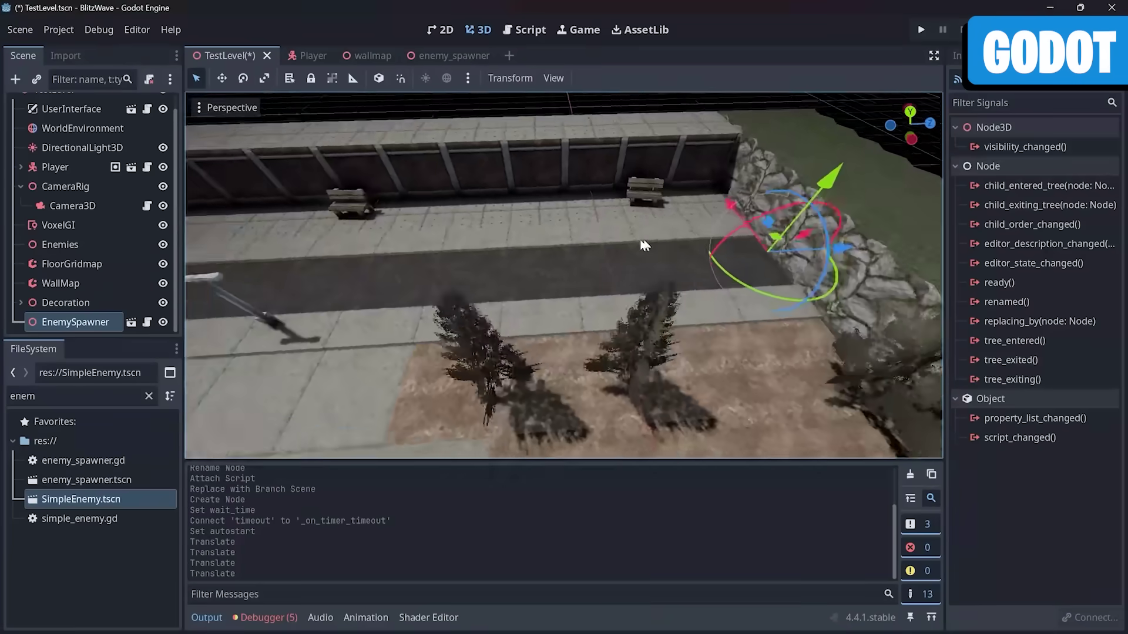
Duplicate the EnemySpawner at the cliff end of the road and focus the view on the copy.
scroll(644, 246, "down", 3)
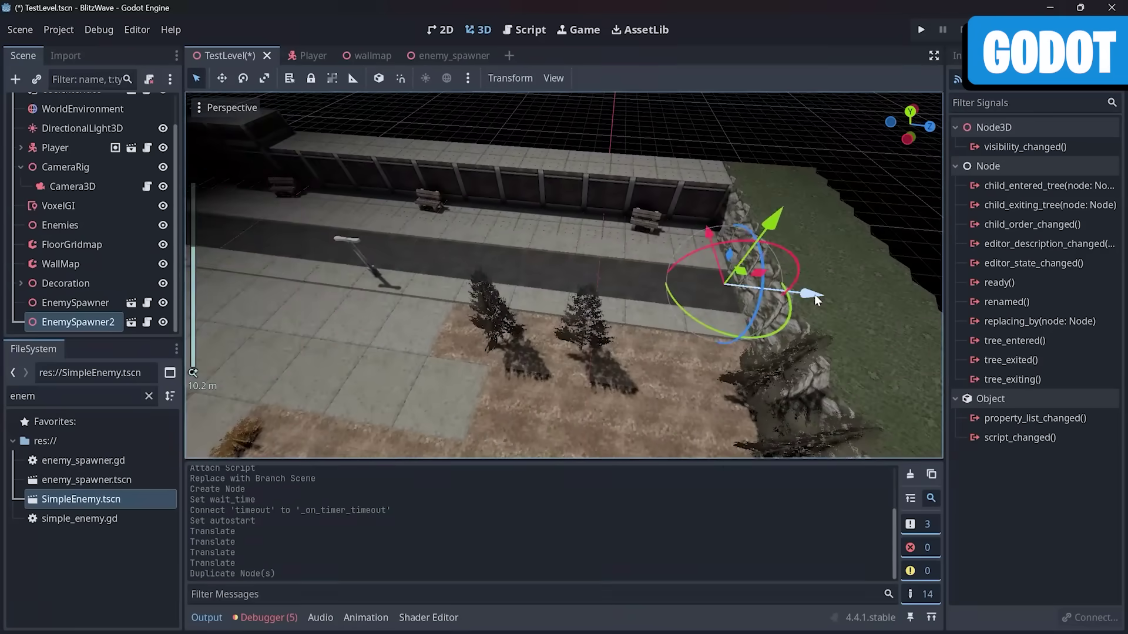
key("f")
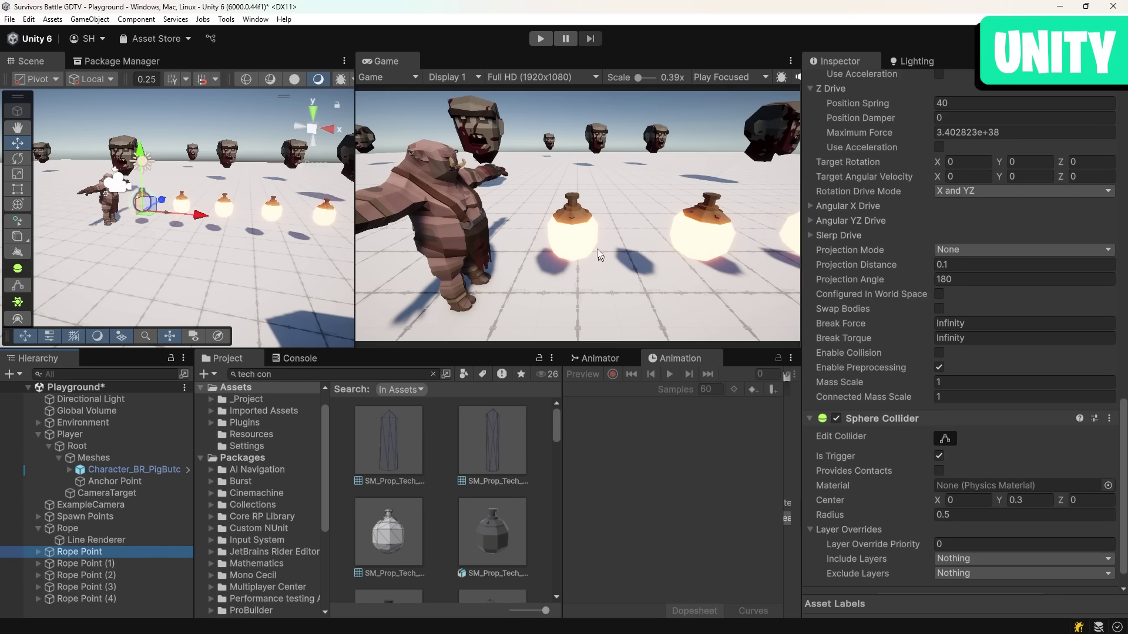
Play-test the Playground scene in Unity, stop the run and restore the editor layout.
left_click(541, 38)
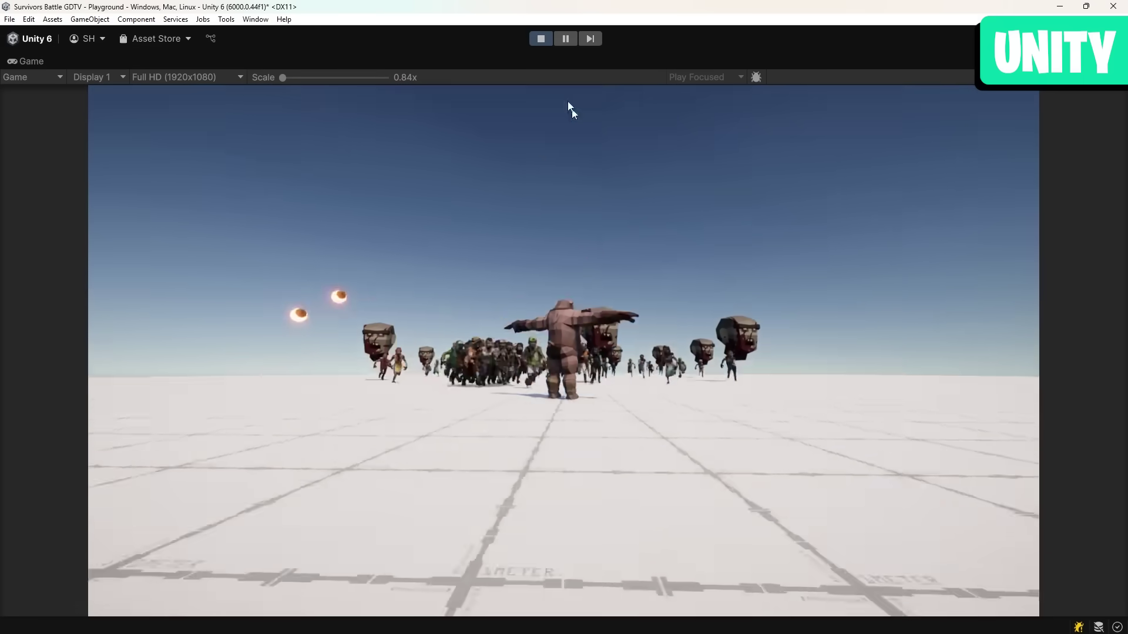
left_click(541, 38)
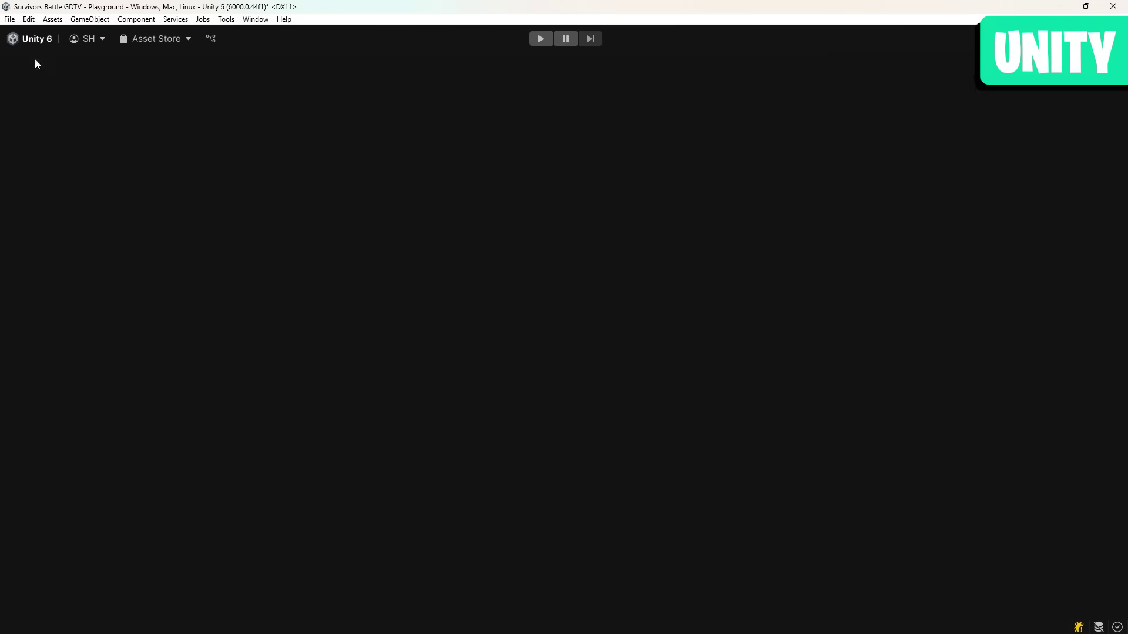
double_click(33, 60)
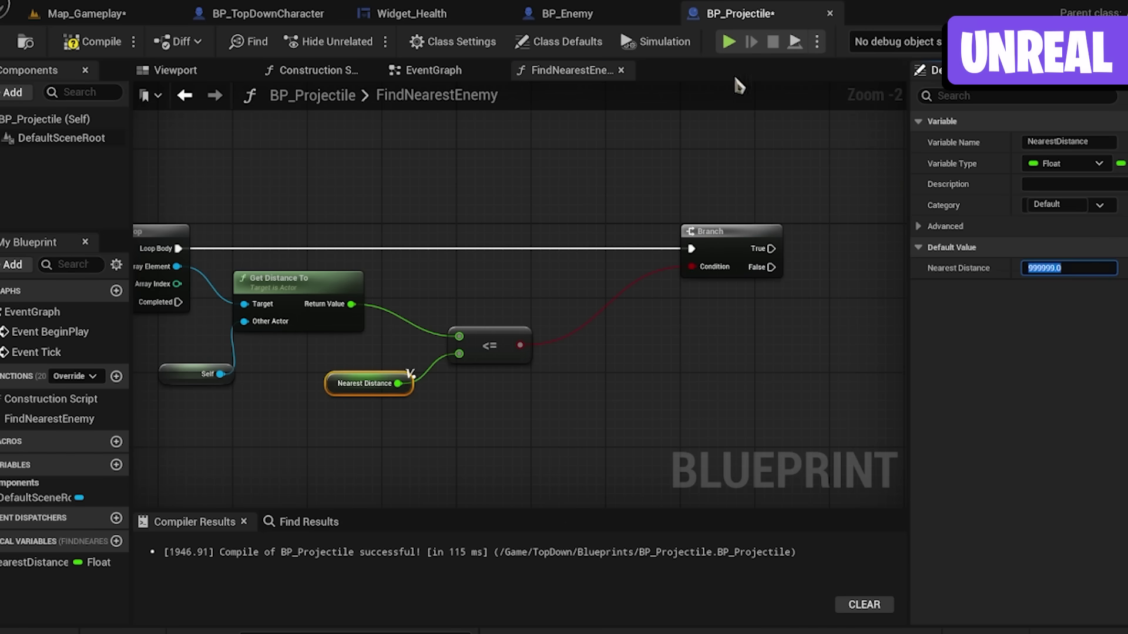
left_click(705, 355)
right_click_drag(705, 354, 571, 347)
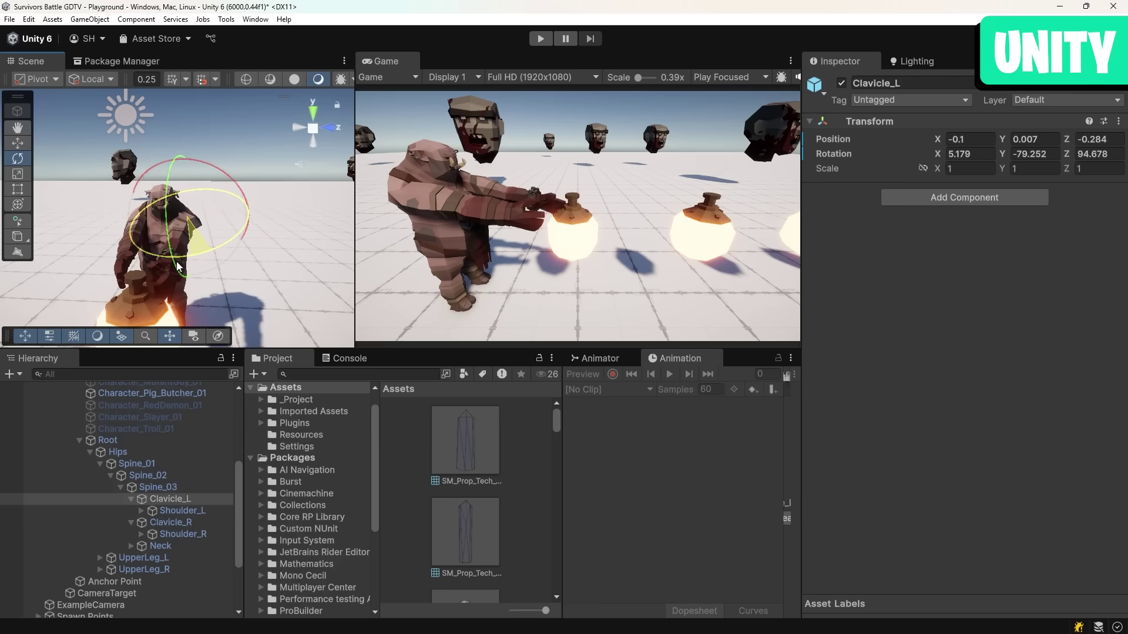
In Unity, start a play test of the Playground scene with the pig butcher's arms posed forward.
left_click(538, 40)
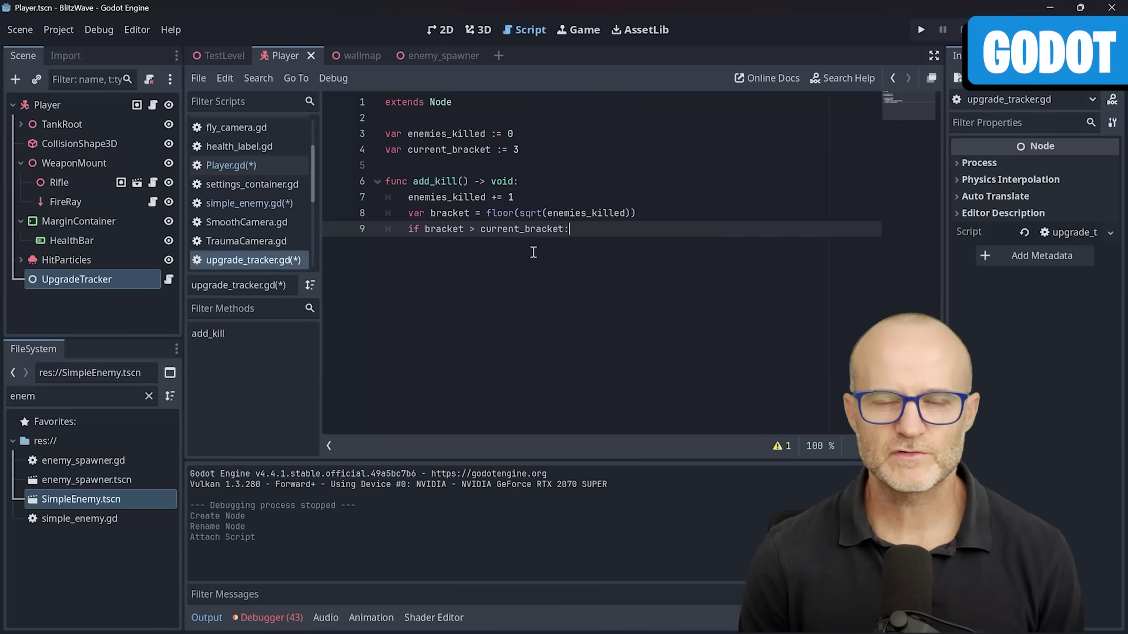
In Godot, assign current_bracket to bracket inside the bracket check of add_kill in upgrade_tracker.gd.
key("Return")
type("bracket")
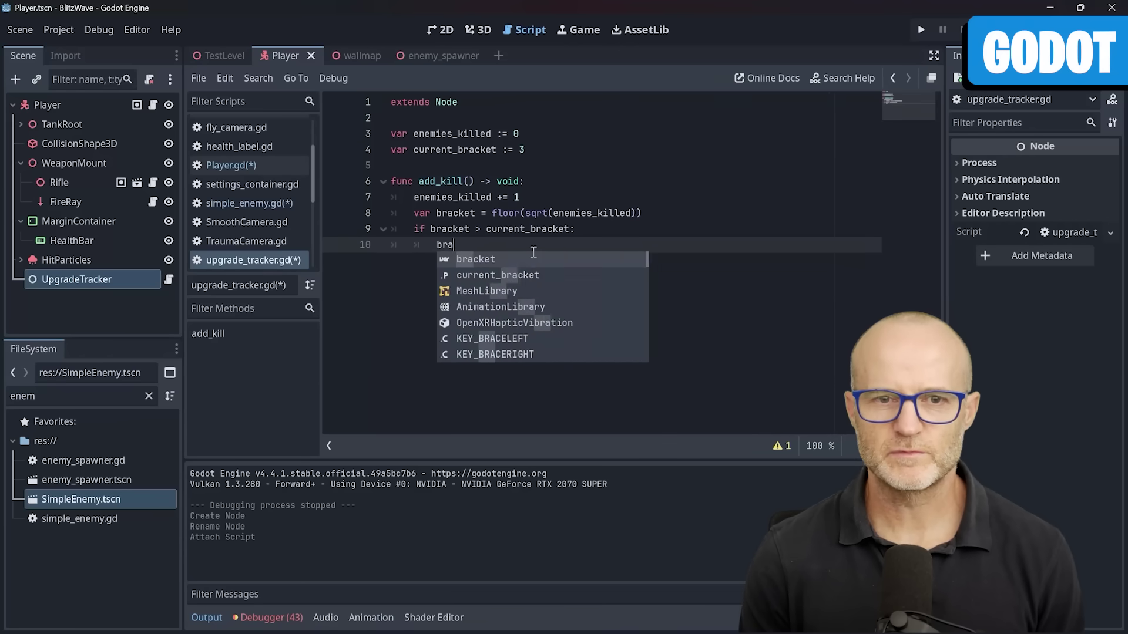
type(" = current_bracket-")
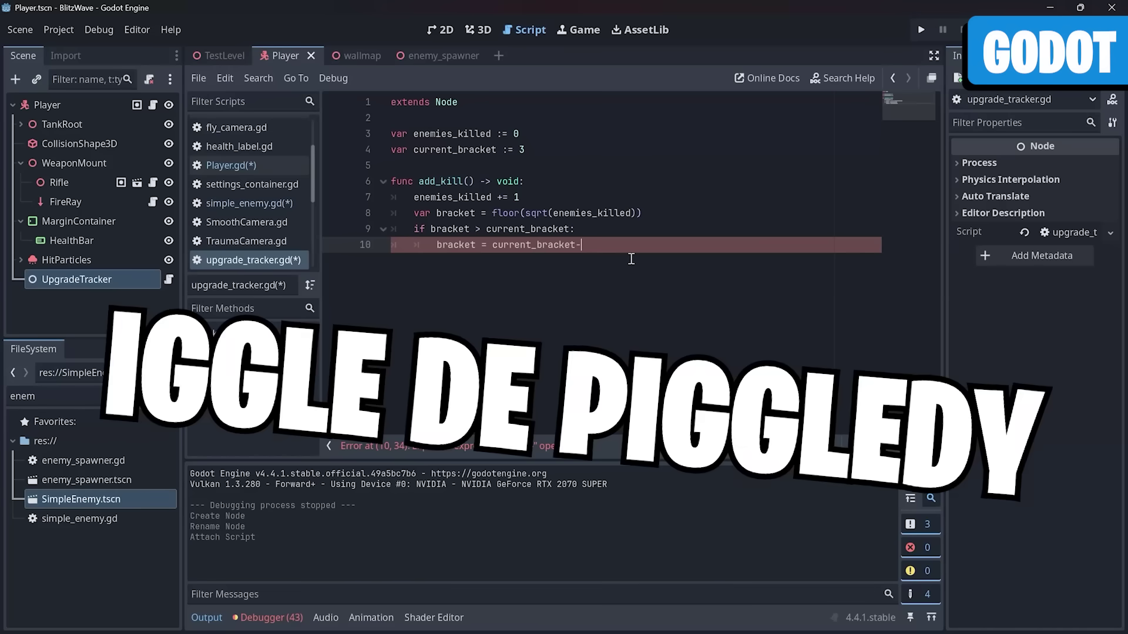
key("Up")
key("Up")
key("Up")
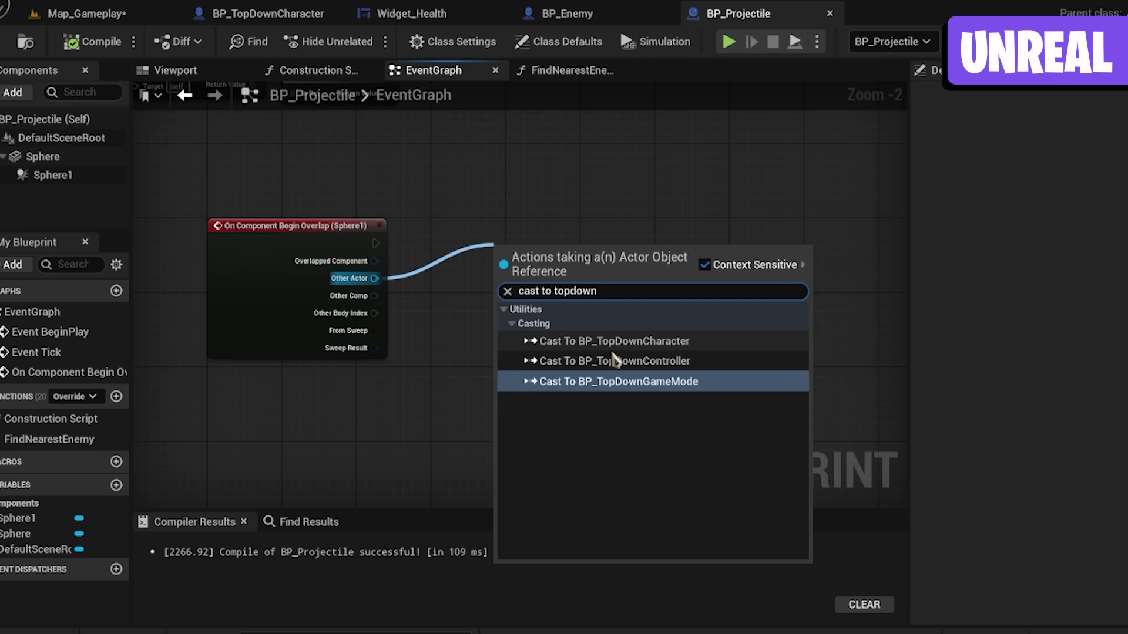
In Unreal, cast the sphere overlap's Other Actor to BP_TopDownCharacter and pull a wire from the cast's character output.
left_click(613, 341)
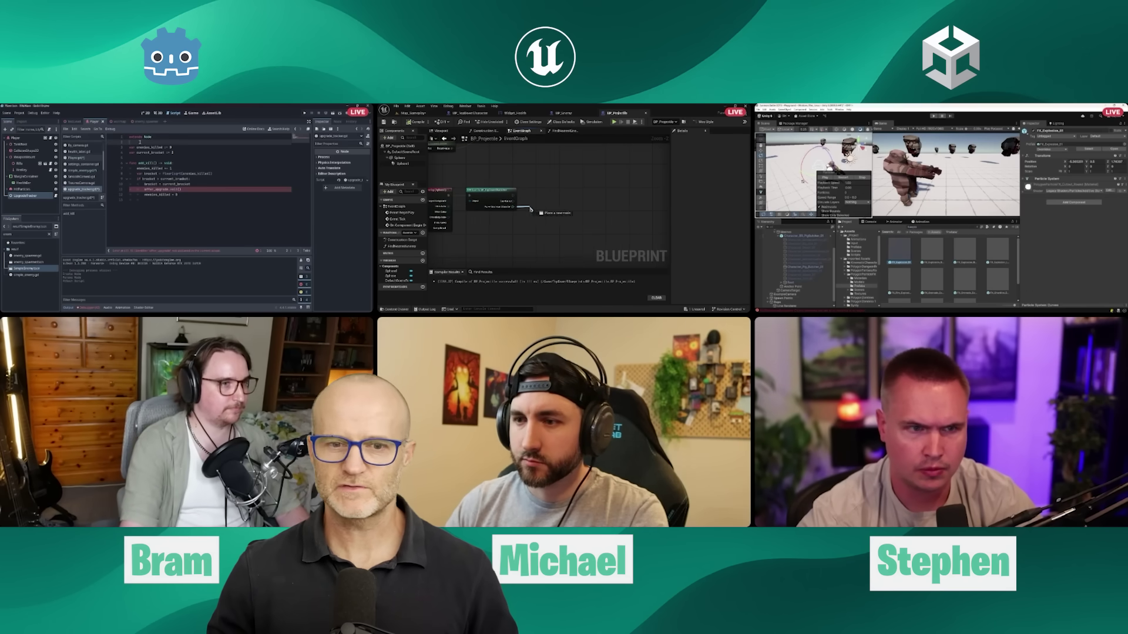
left_click_drag(531, 209, 525, 211)
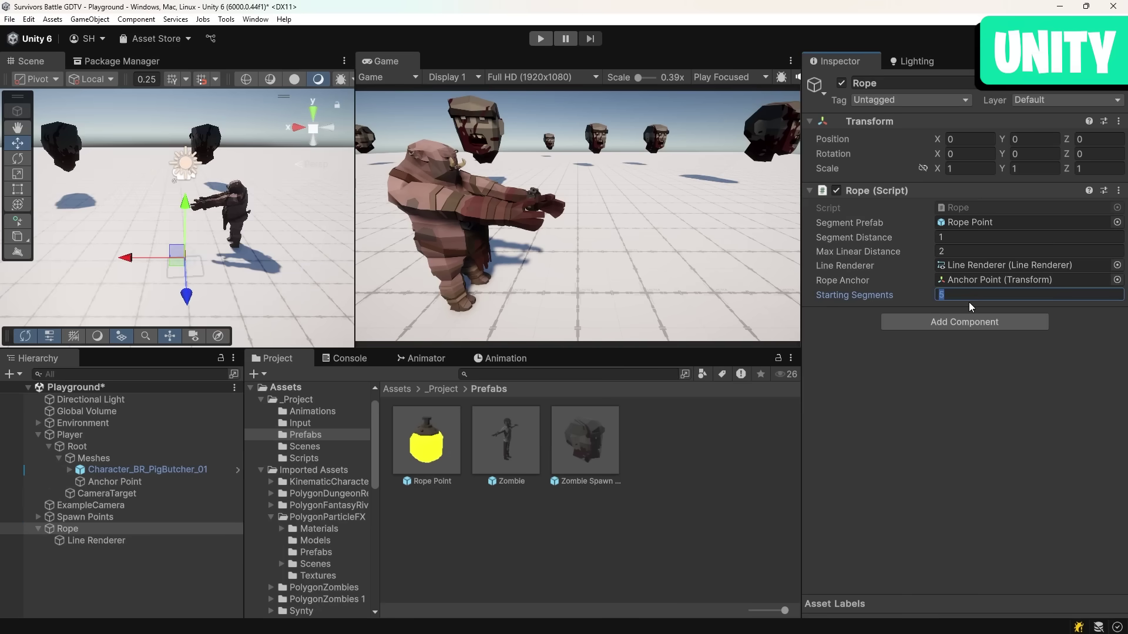
In Unity, set the Rope script's Starting Segments to 20 and start a play test.
type("20")
left_click(541, 39)
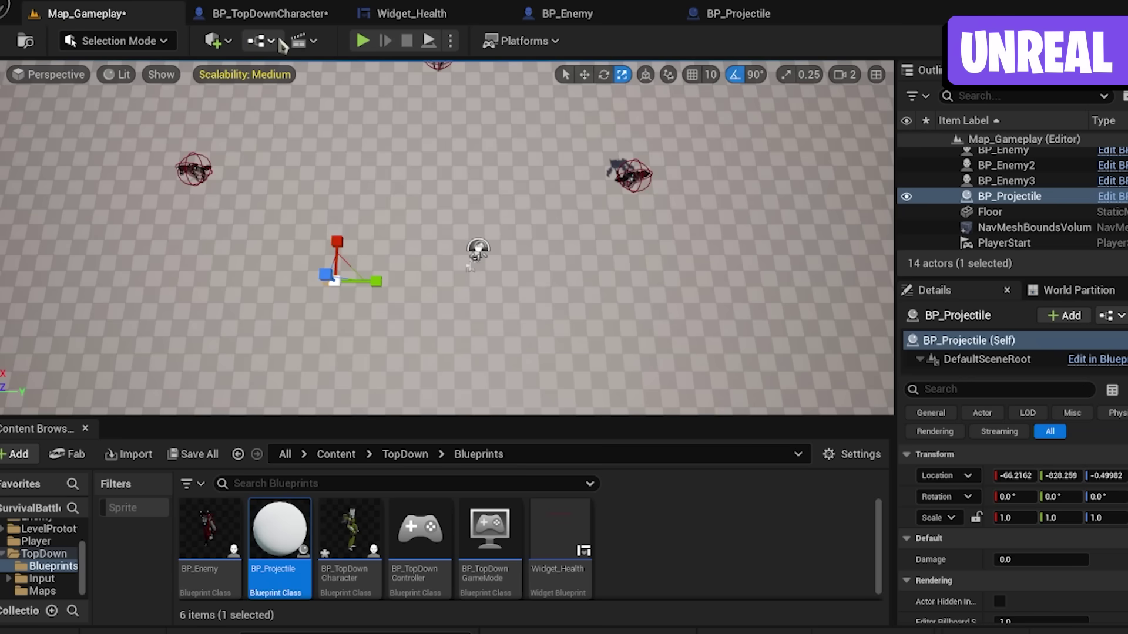
In Unreal, start a play test of Map_Gameplay with BP_Projectile placed in the level.
left_click(363, 41)
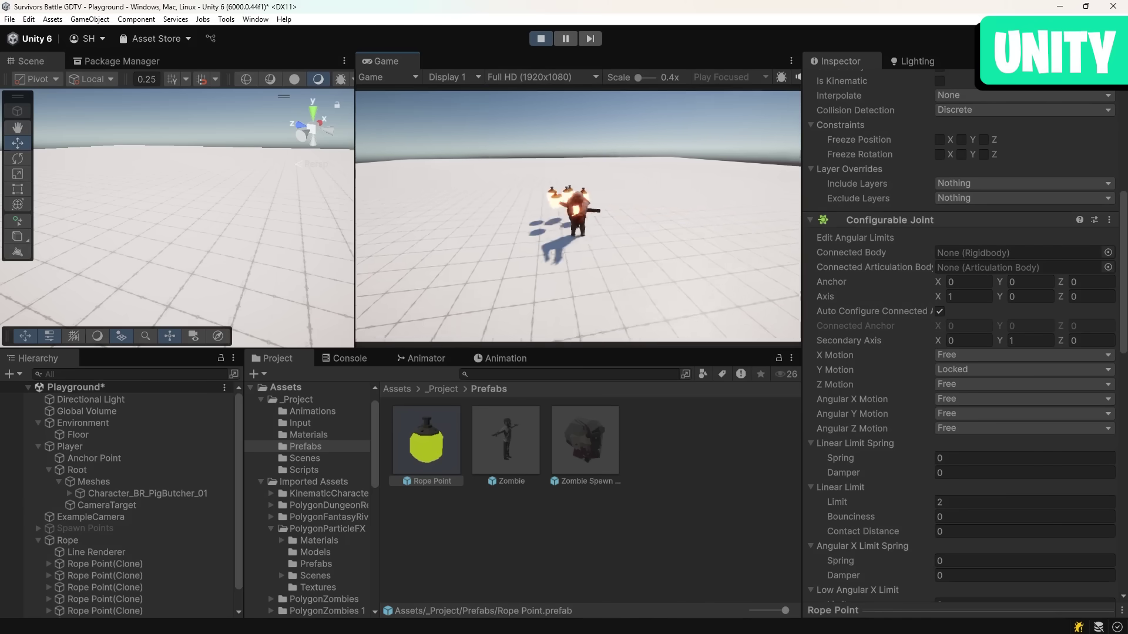
In Unity, stop the running play test of the rope and its Rope Point clones.
left_click(540, 38)
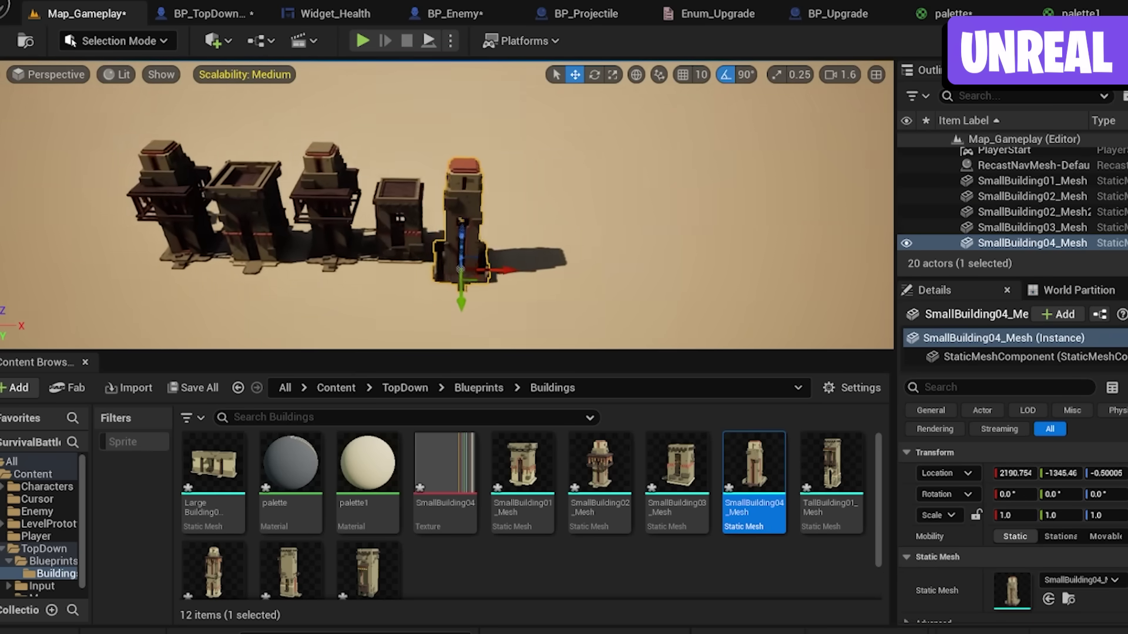
In Unreal, reposition SmallBuilding04_Mesh at the end of the row of buildings.
left_click_drag(452, 259, 583, 325)
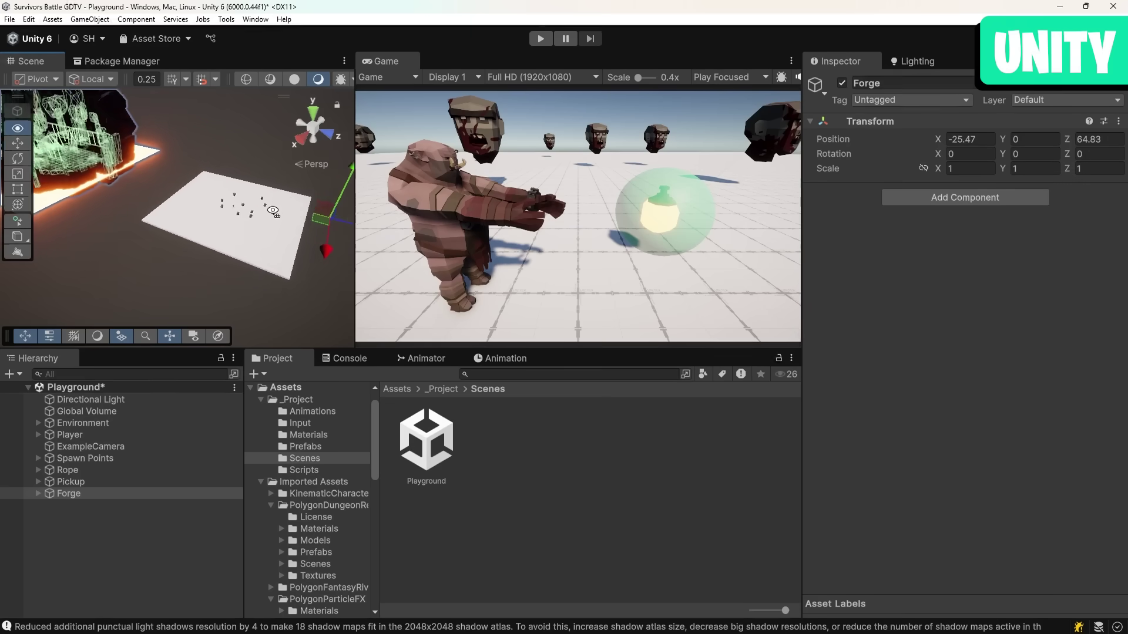
left_click_drag(273, 212, 246, 252, "alt")
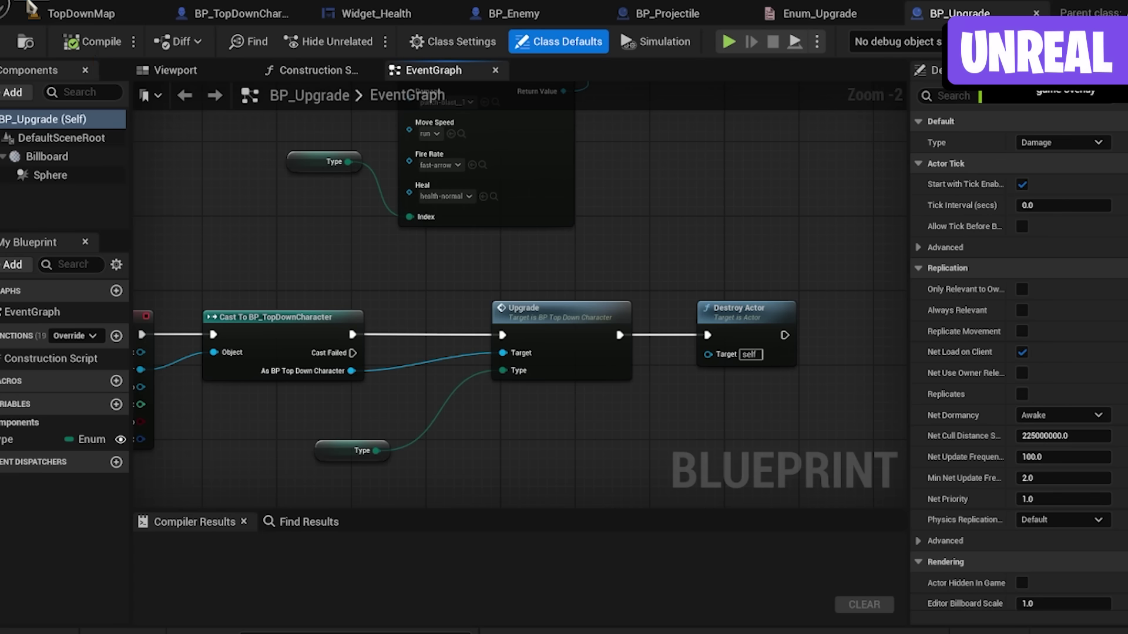
In Unreal, switch from BP_Upgrade to the level and inspect the building layout around the SkyLight.
left_click(28, 6)
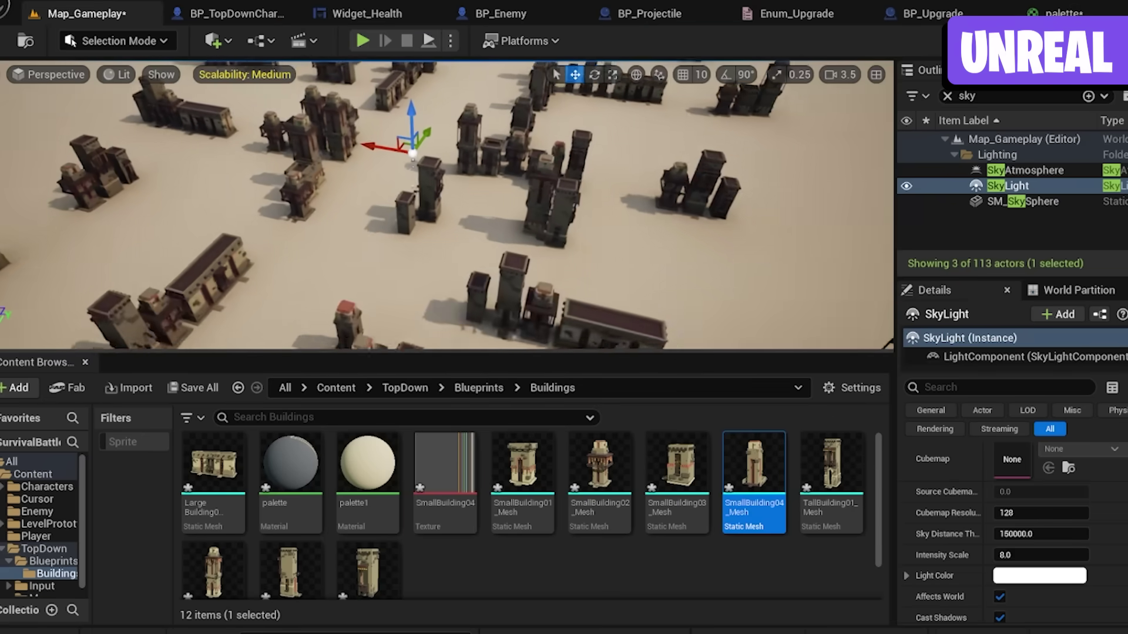
key("f")
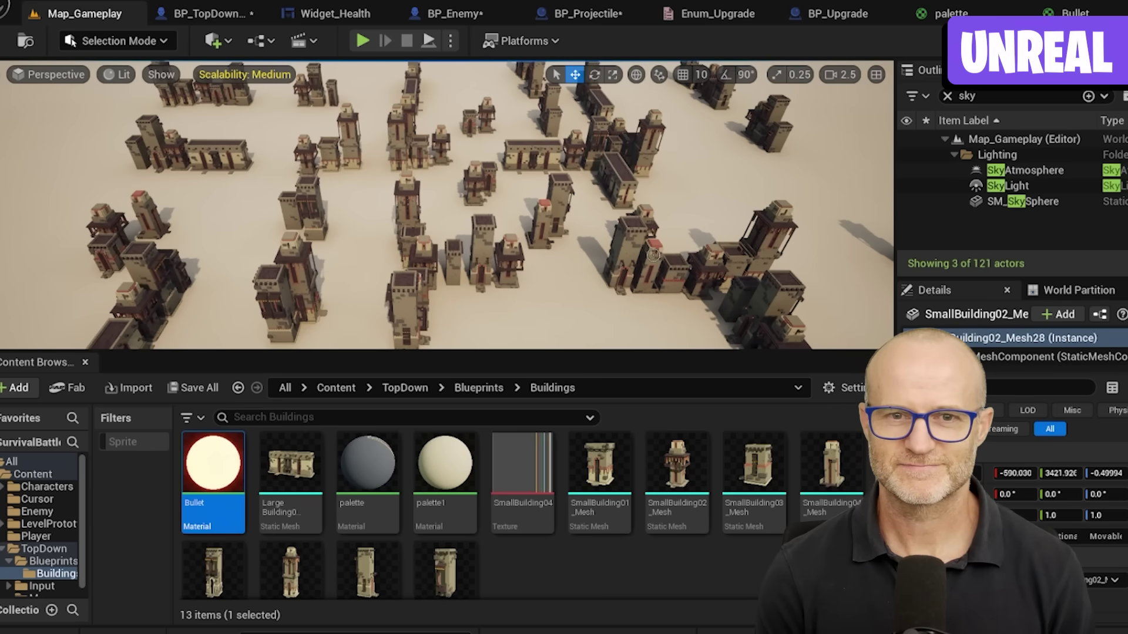
right_click_drag(654, 254, 502, 88)
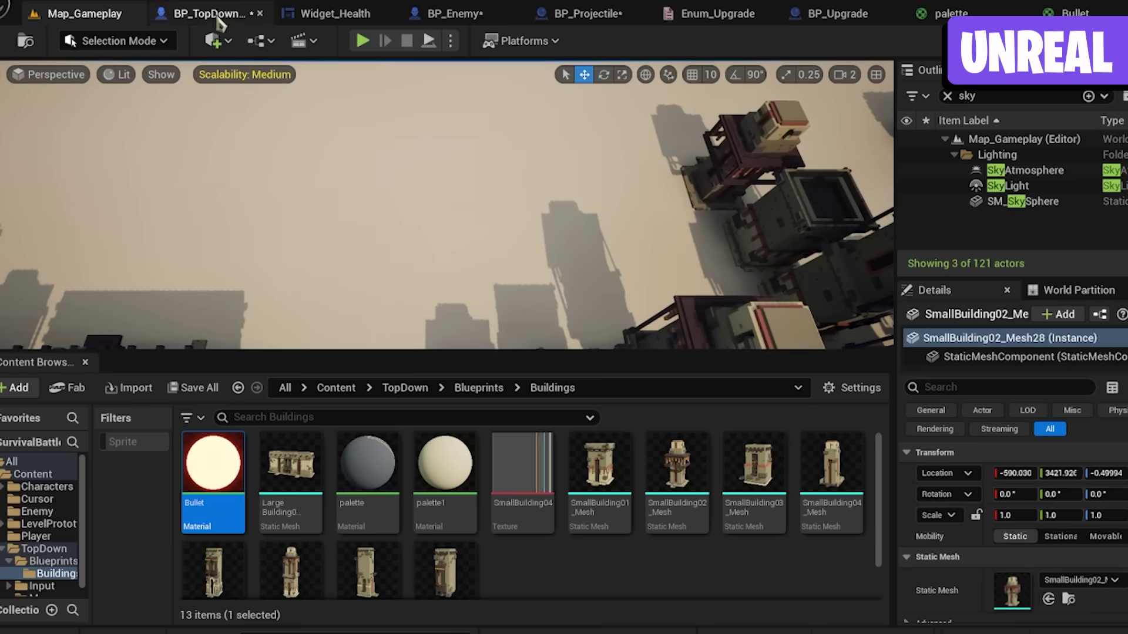
Examine the BP_TopDownCharacter event graph from the BeginPlay chain to the Death event, and return to the Map_Gameplay level.
left_click(211, 14)
scroll(220, 219, "down", 5)
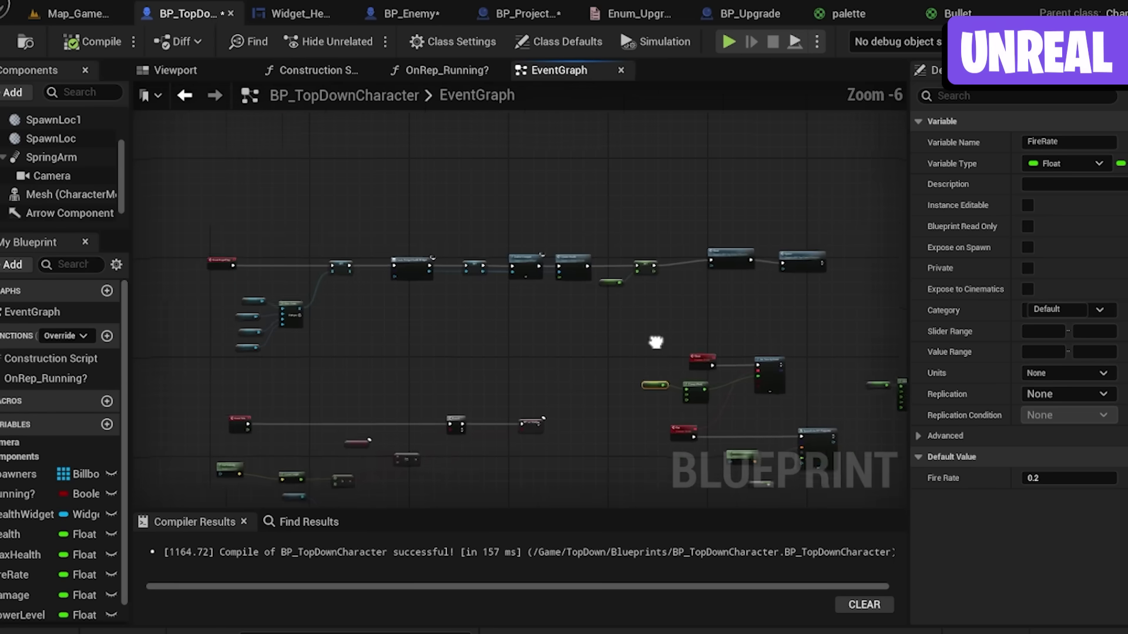
scroll(622, 298, "up", 3)
right_click_drag(609, 334, 613, 354)
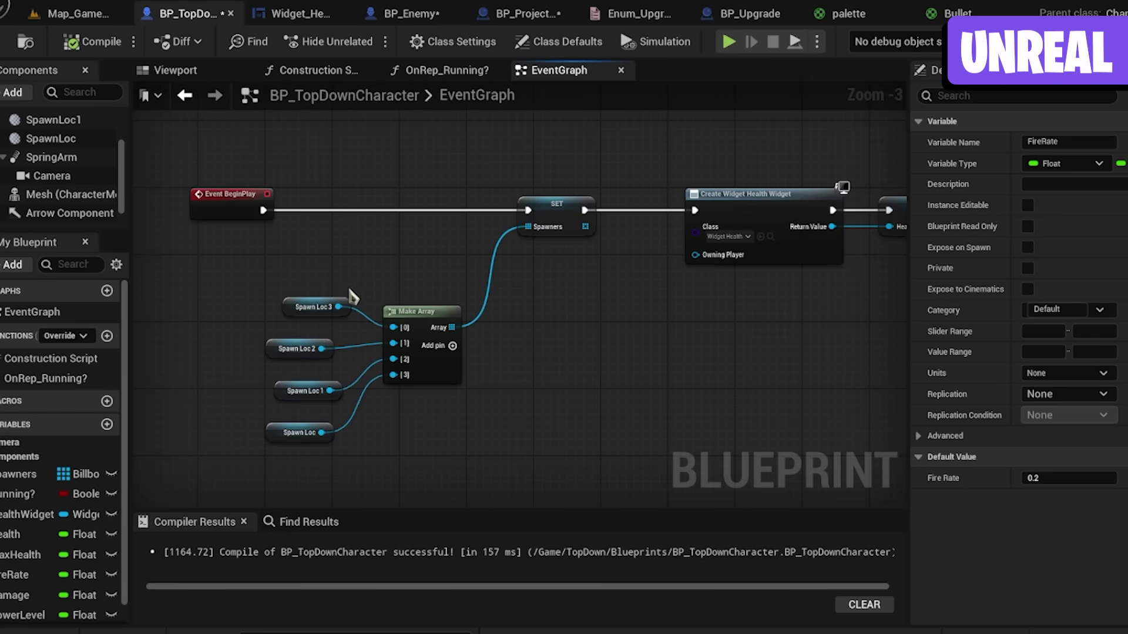
left_click_drag(446, 460, 470, 446)
scroll(639, 370, "down", 1)
mouse_move(591, 347)
right_mouse_down()
mouse_move(548, 350)
mouse_move(711, 328)
mouse_move(513, 347)
right_mouse_up()
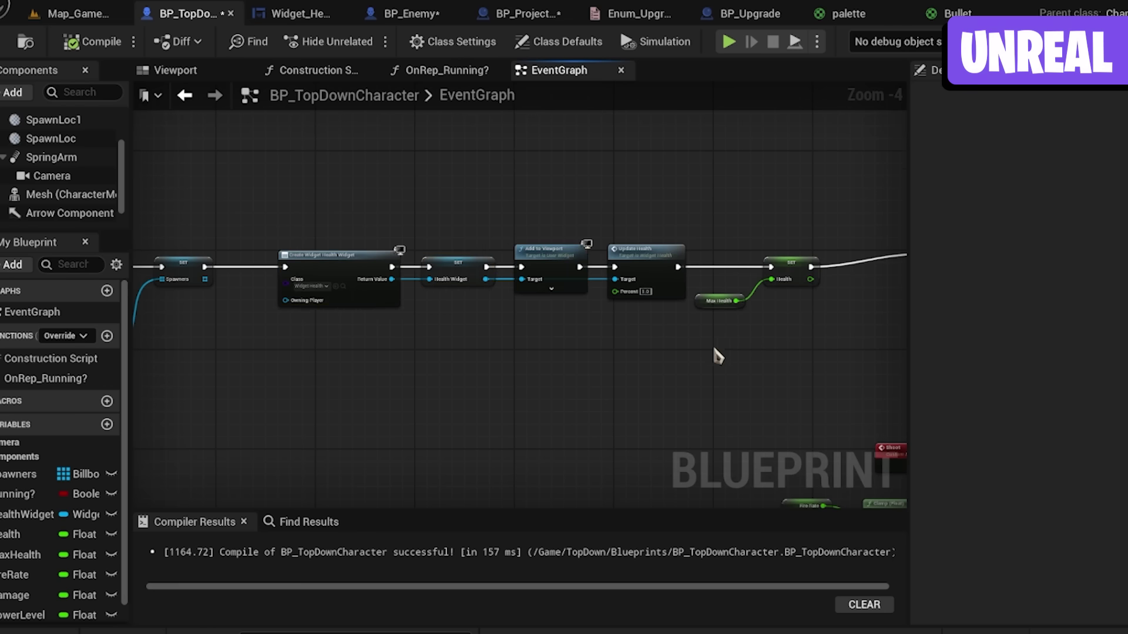
mouse_move(892, 361)
right_mouse_down()
mouse_move(618, 372)
mouse_move(679, 350)
mouse_move(423, 196)
mouse_move(537, 224)
mouse_move(317, 223)
mouse_move(305, 247)
right_mouse_up()
scroll(566, 350, "up", 1)
scroll(422, 197, "down", 1)
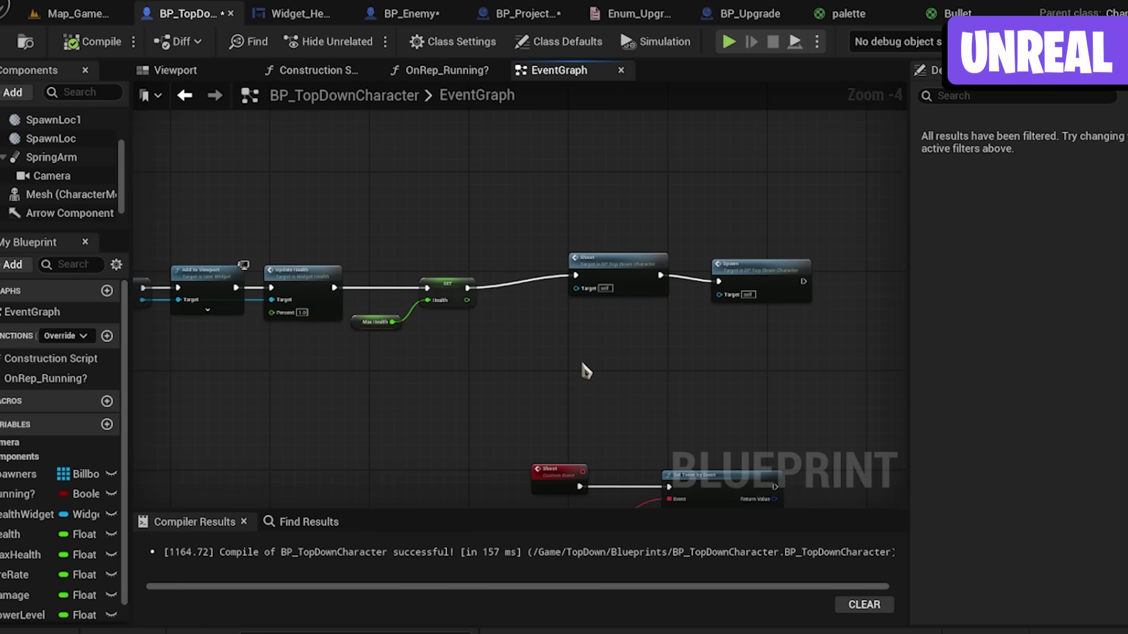
right_click_drag(586, 370, 504, 359)
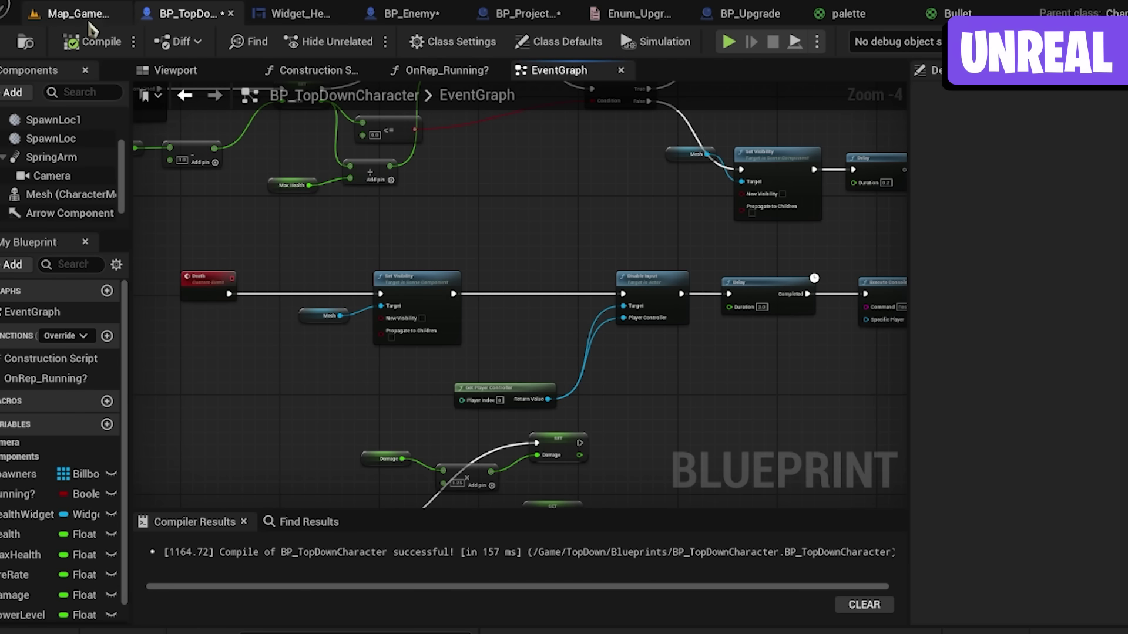
left_click(79, 15)
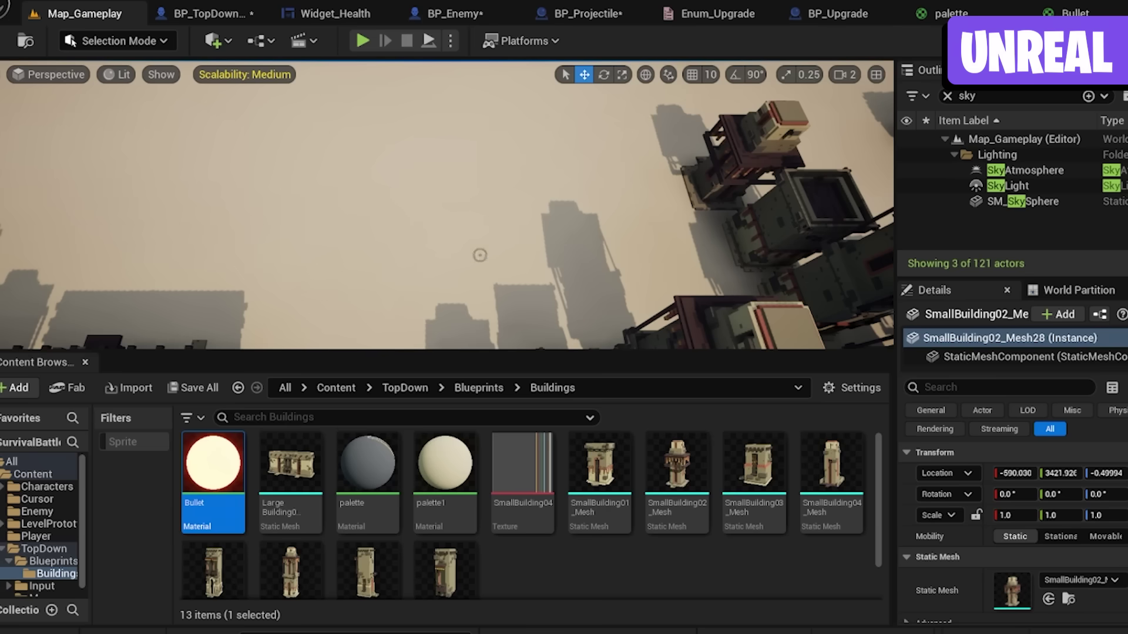
right_click_drag(446, 206, 617, 270)
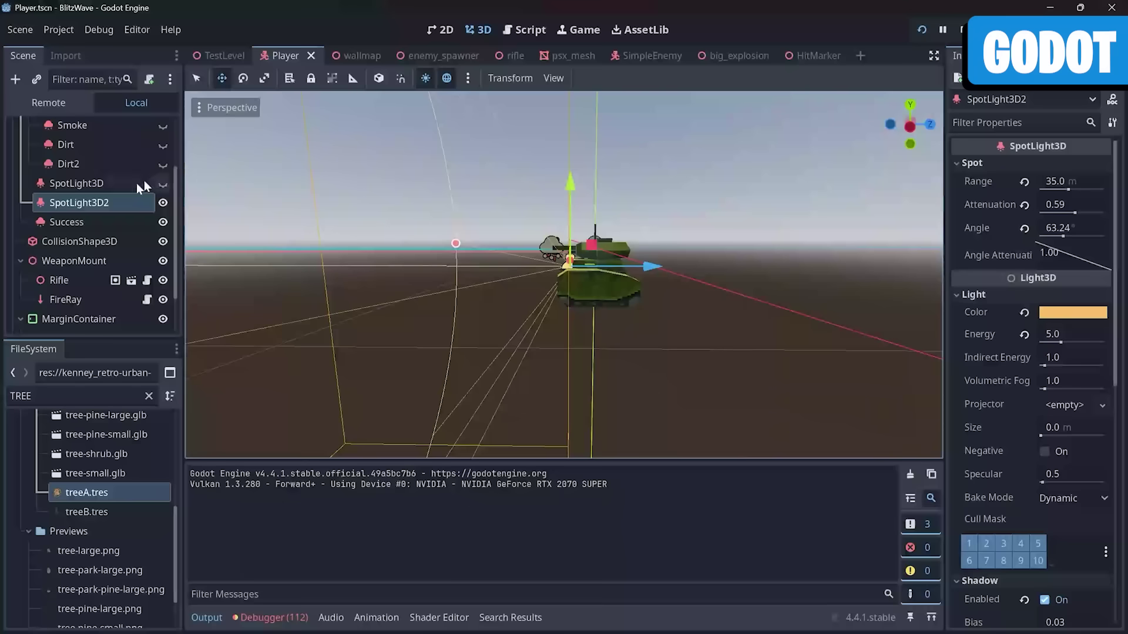
In Godot, open the UpgradeTracker node's script from the Player scene and highlight enemies_killed to examine the kill counting.
scroll(91, 206, "down", 3)
left_click(77, 321)
middle_click_drag(721, 223, 720, 274)
left_click(163, 323)
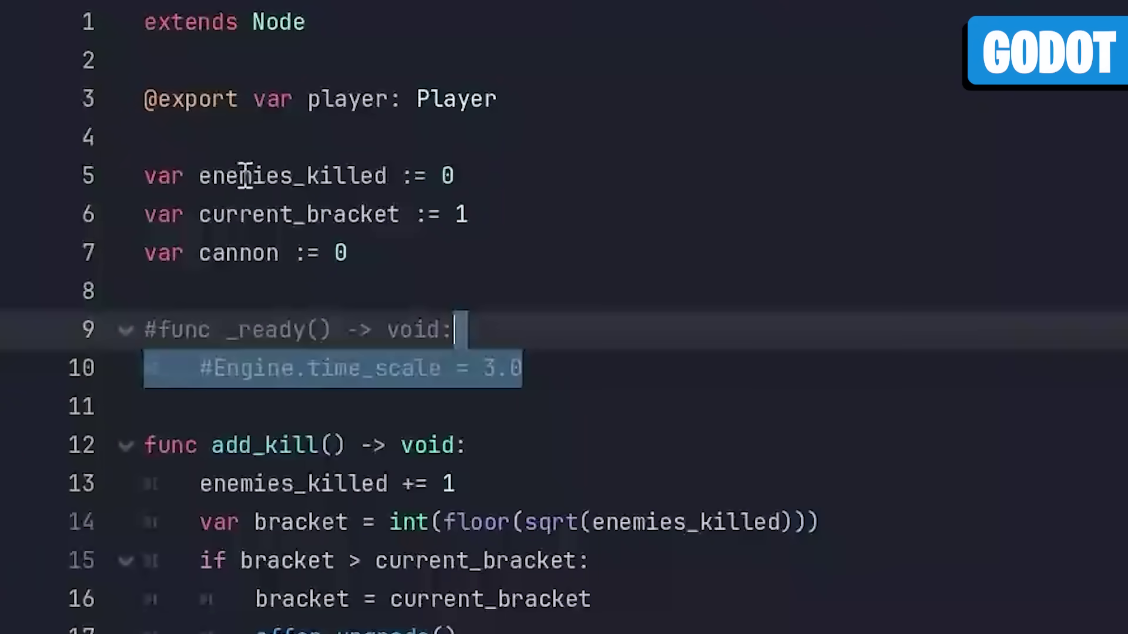
double_click(246, 175)
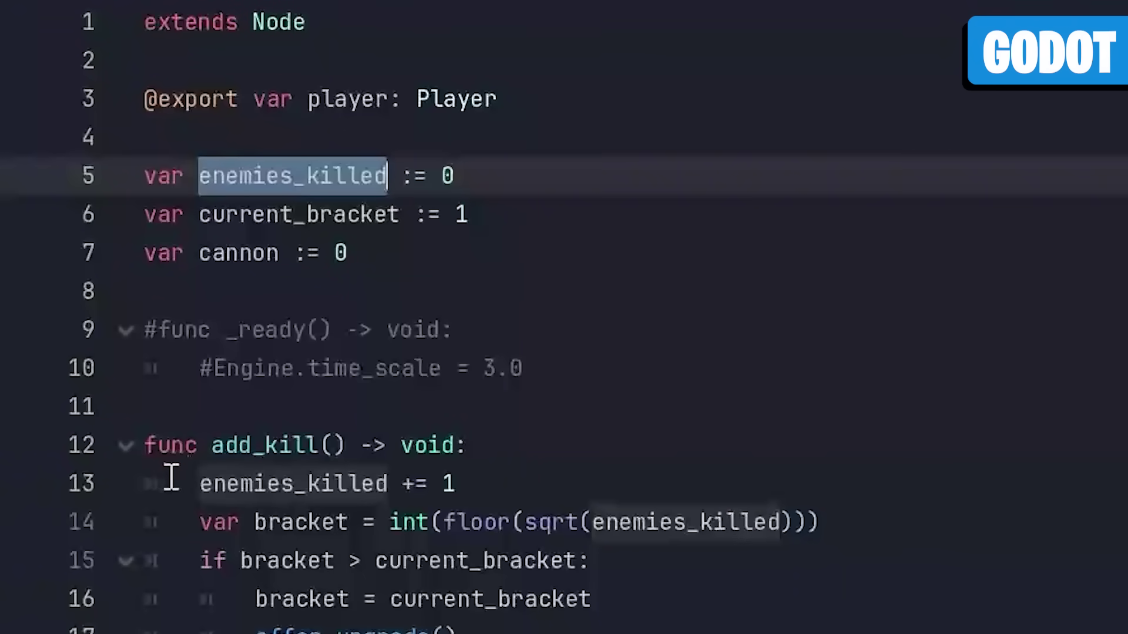
scroll(302, 621, "down", 1)
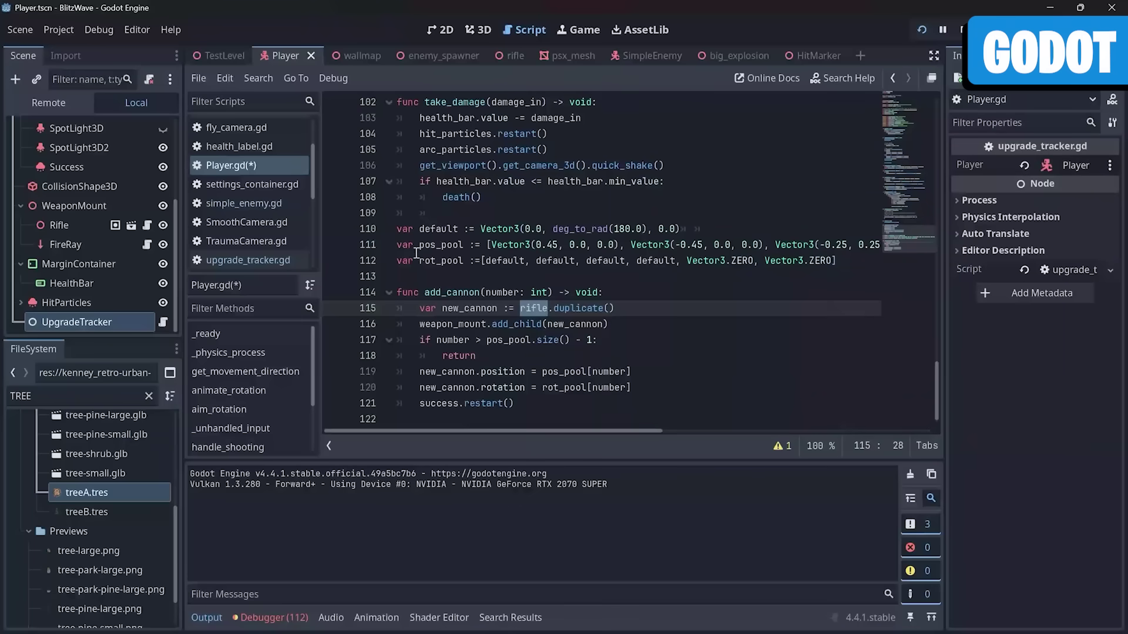
Highlight the pos_pool array declaration in Player.gd to review the cannon positions.
left_click_drag(394, 249, 443, 245)
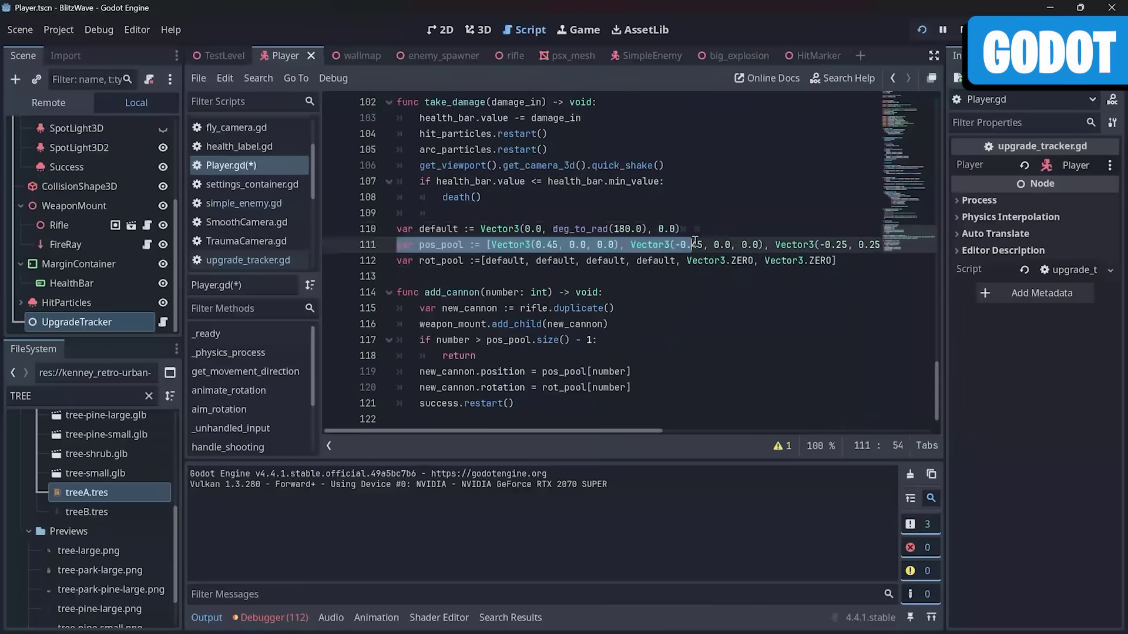
left_click_drag(710, 243, 883, 248)
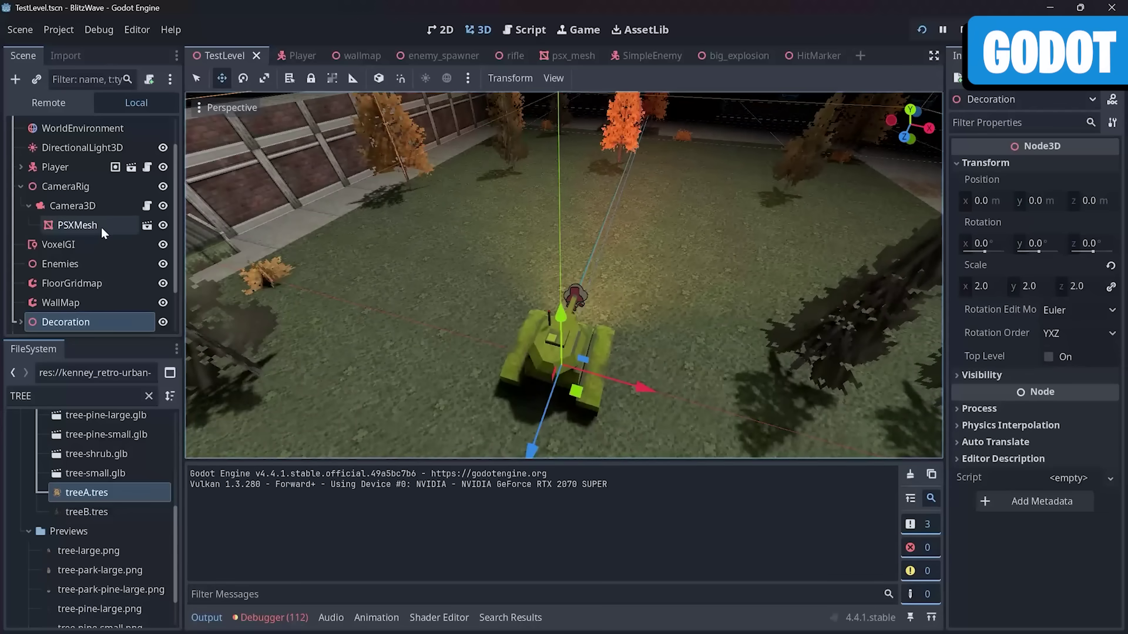
Select the PSXMesh node under Camera3D in the TestLevel scene.
left_click(101, 226)
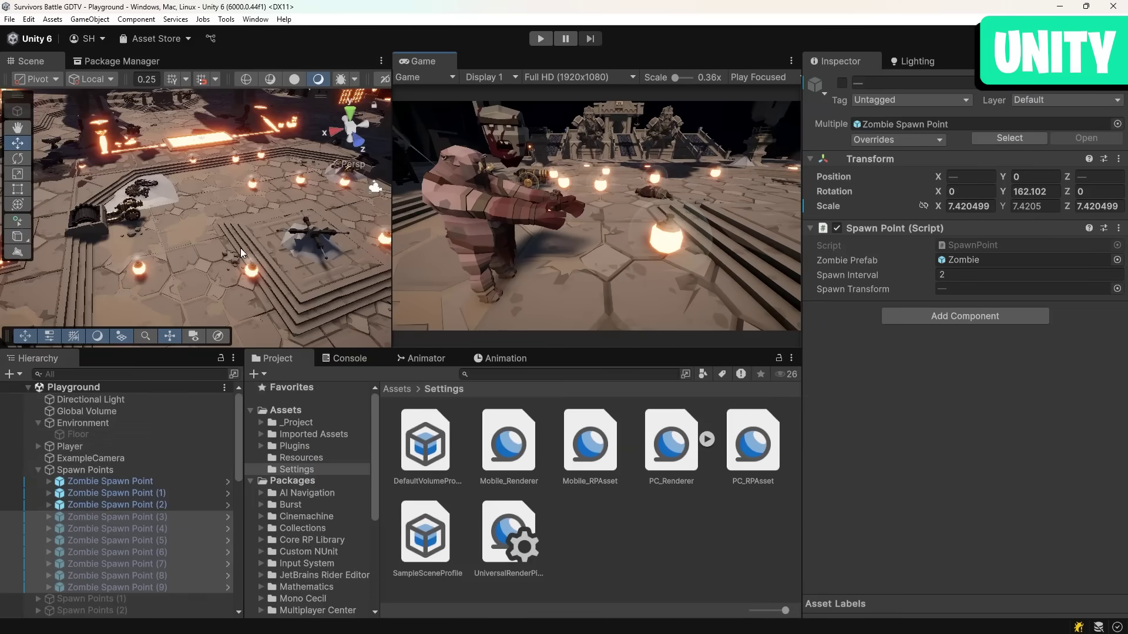
In Unity, set the Rope object's Starting Segments to 20 in the decorated Playground scene and start a play test.
scroll(103, 546, "down", 5)
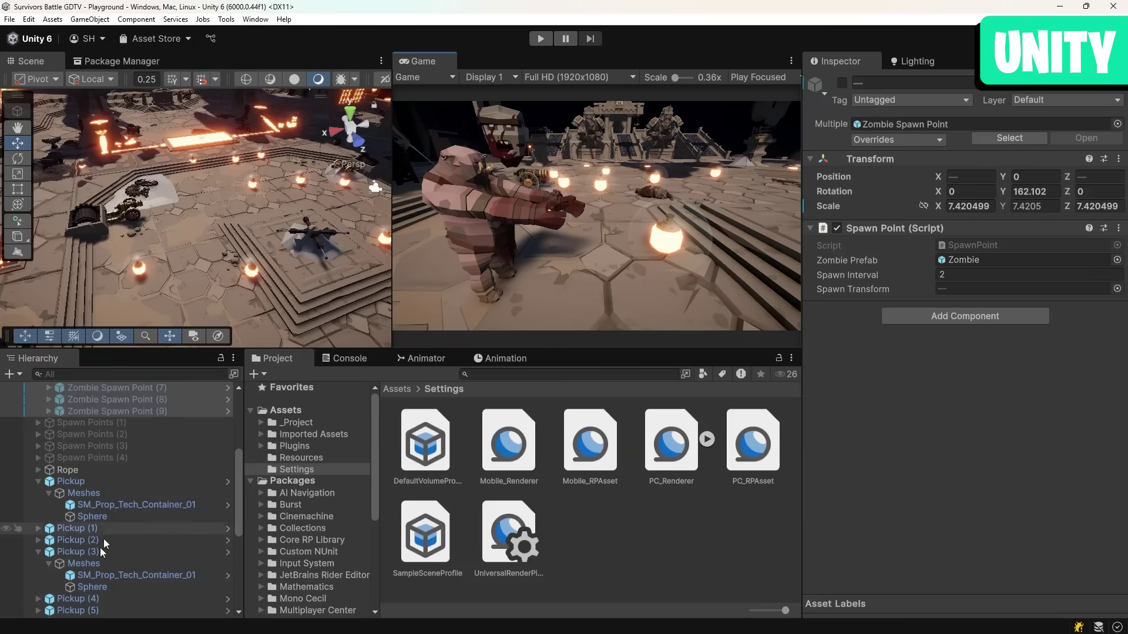
left_click(68, 470)
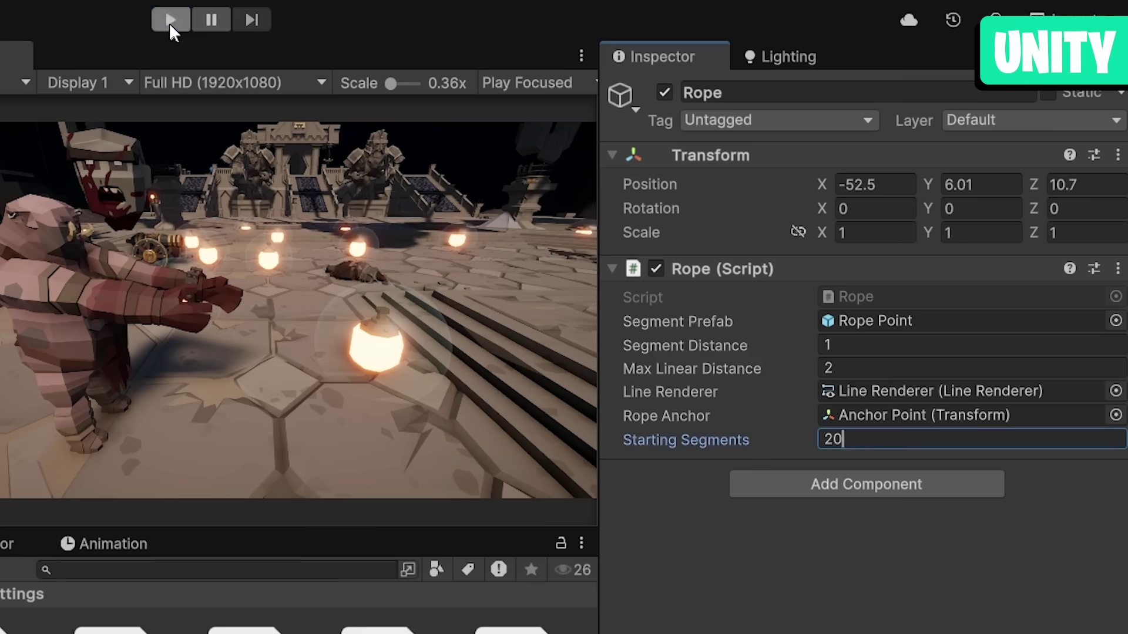
left_click(169, 21)
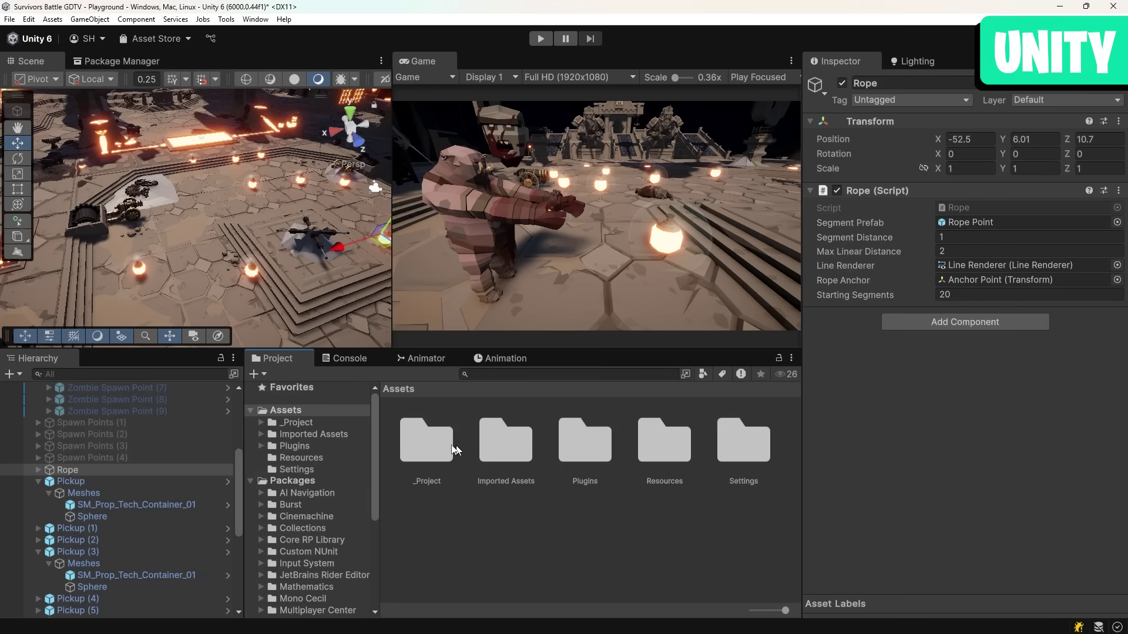
Open the Prefabs folder inside the _Project assets.
double_click(455, 451)
double_click(673, 451)
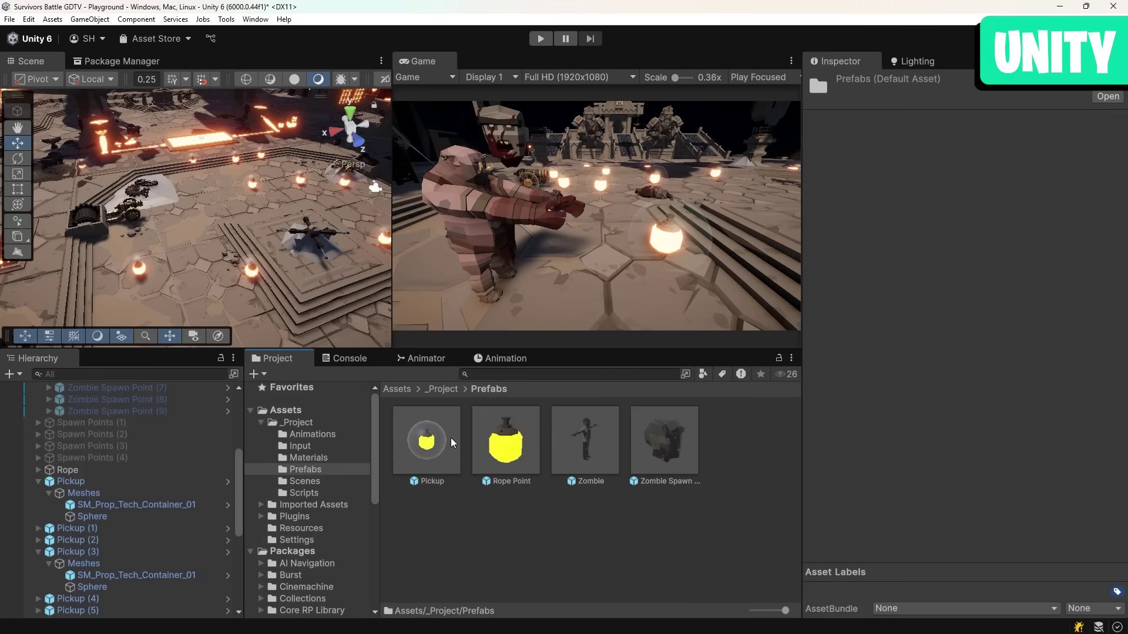
Select the Rope Point prefab and expand its Configurable Joint component to examine the motion, limit and drive settings.
left_click(506, 442)
scroll(922, 354, "down", 6)
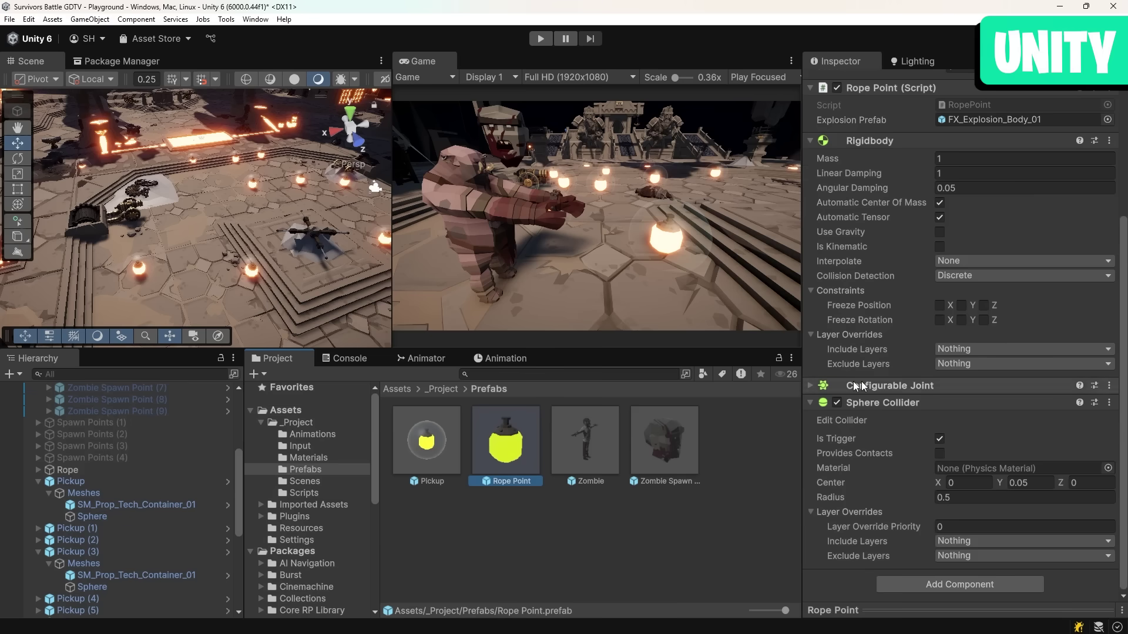
left_click(833, 384)
scroll(888, 349, "down", 5)
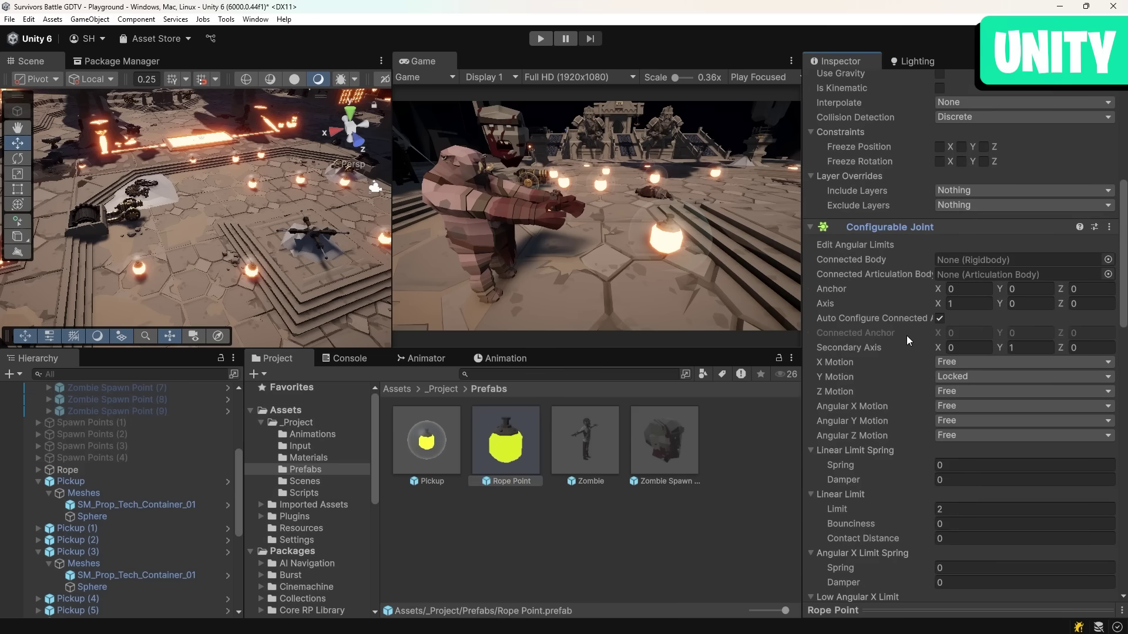
scroll(907, 336, "down", 3)
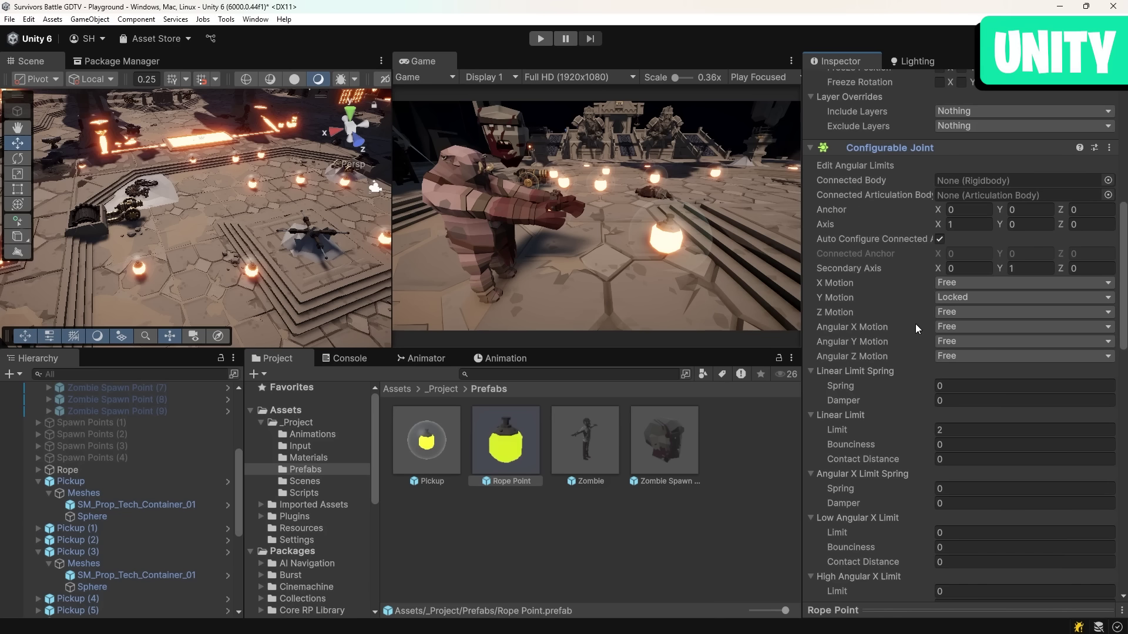
scroll(922, 321, "down", 7)
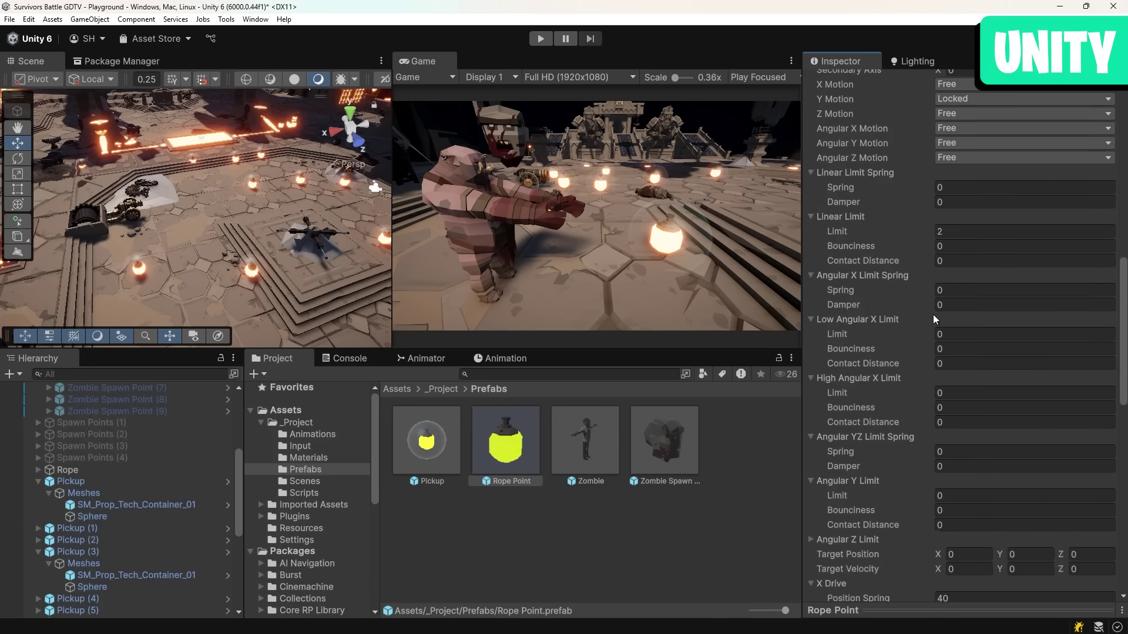
scroll(939, 329, "down", 10)
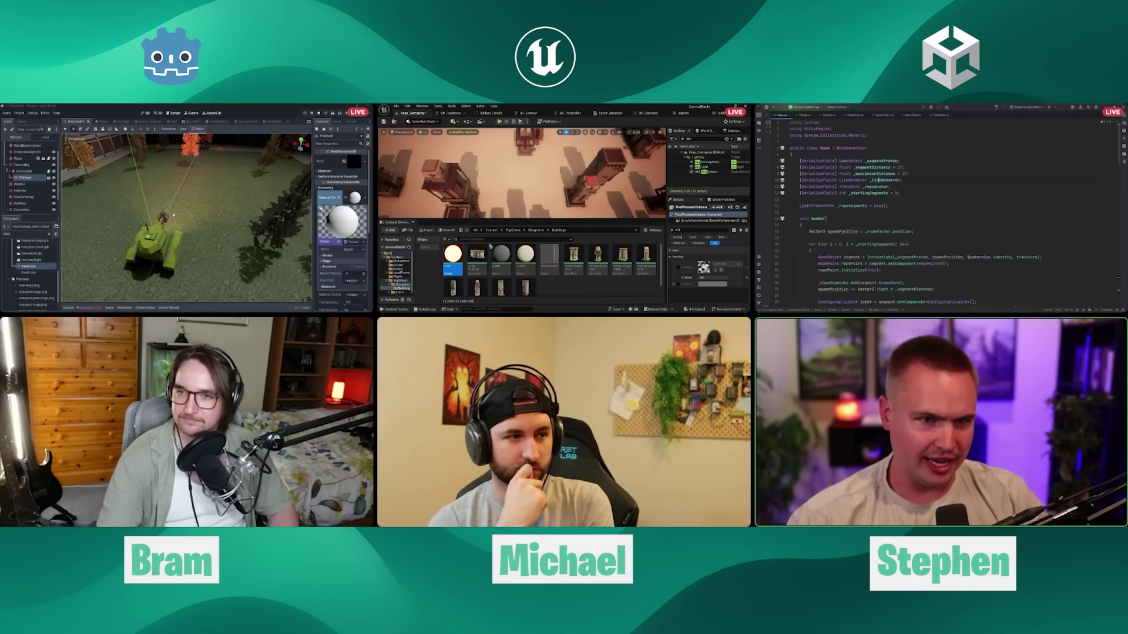
Highlight the _lineRenderer field name in the Rope script's serialized fields in the code editor.
double_click(880, 180)
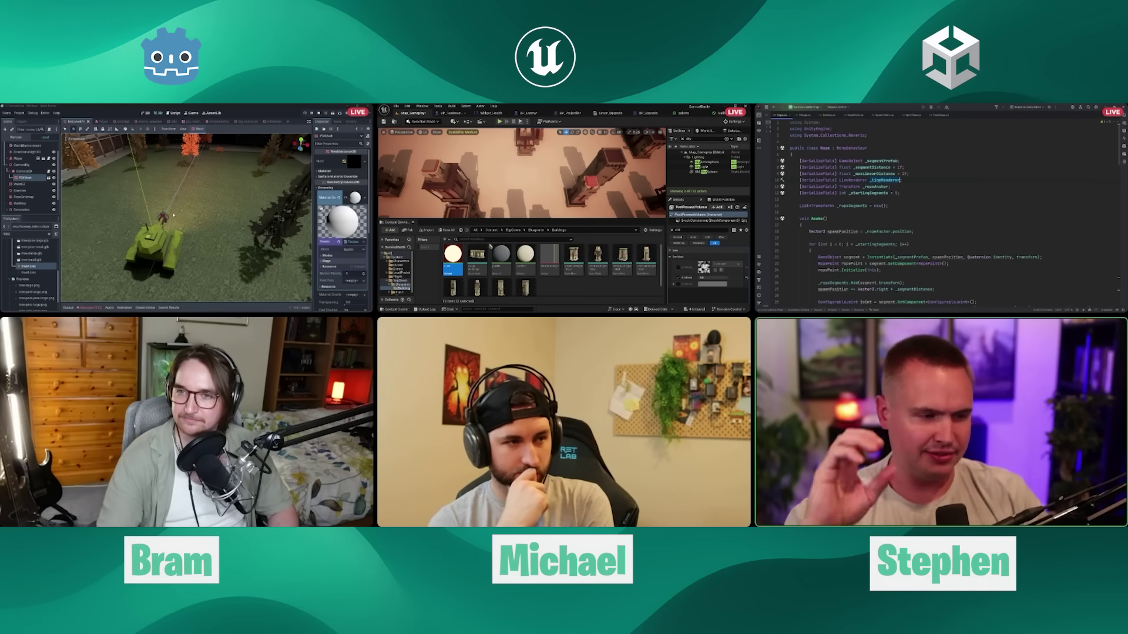